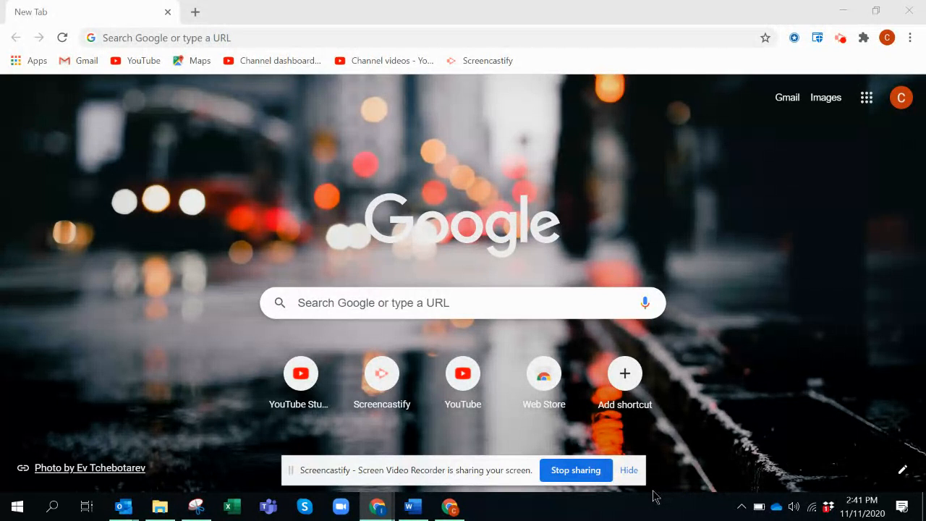
# Launch Word, create a blank document and maximize its window.
pyautogui.click(412, 506)
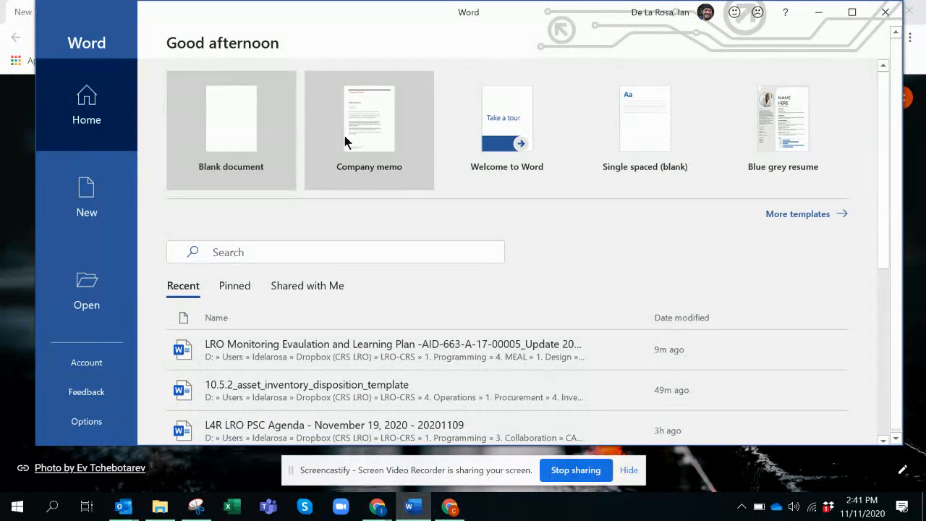
pyautogui.click(225, 120)
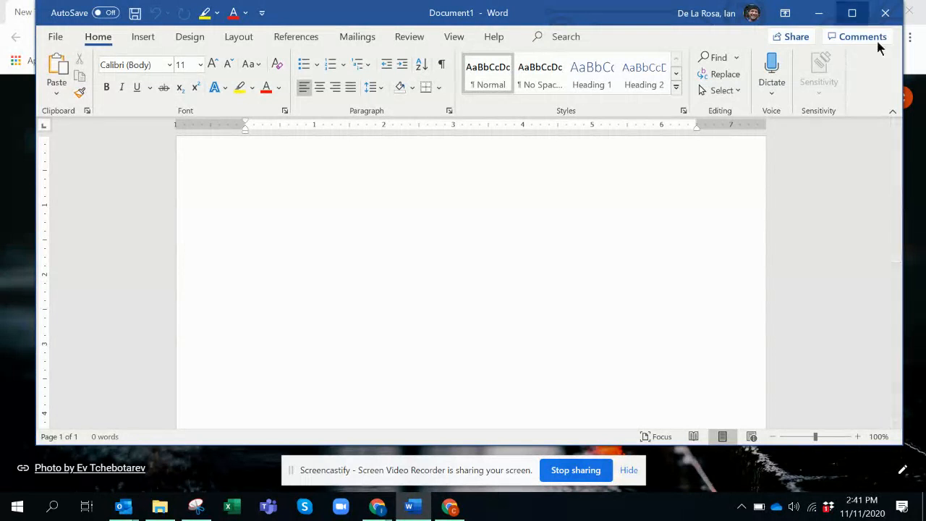
pyautogui.click(853, 12)
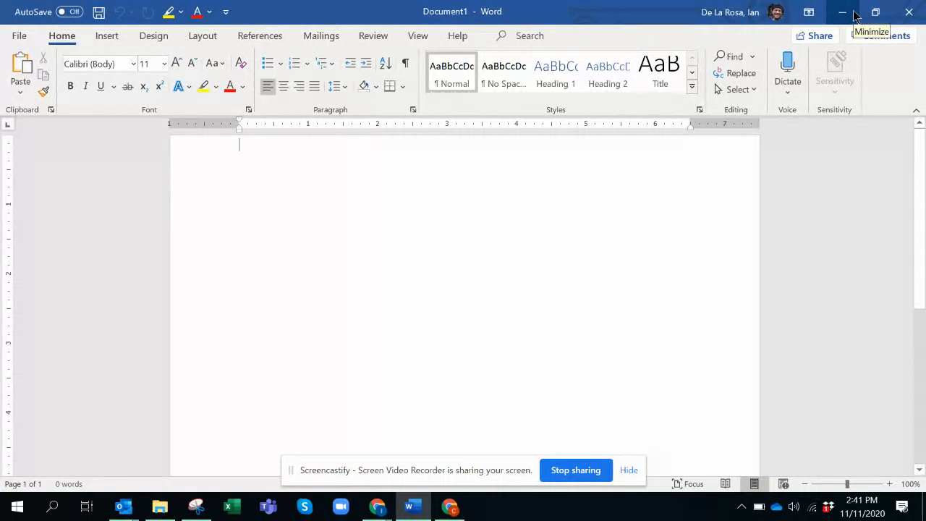
# Open the Compare Documents dialog for comparing two versions of a document.
pyautogui.click(369, 39)
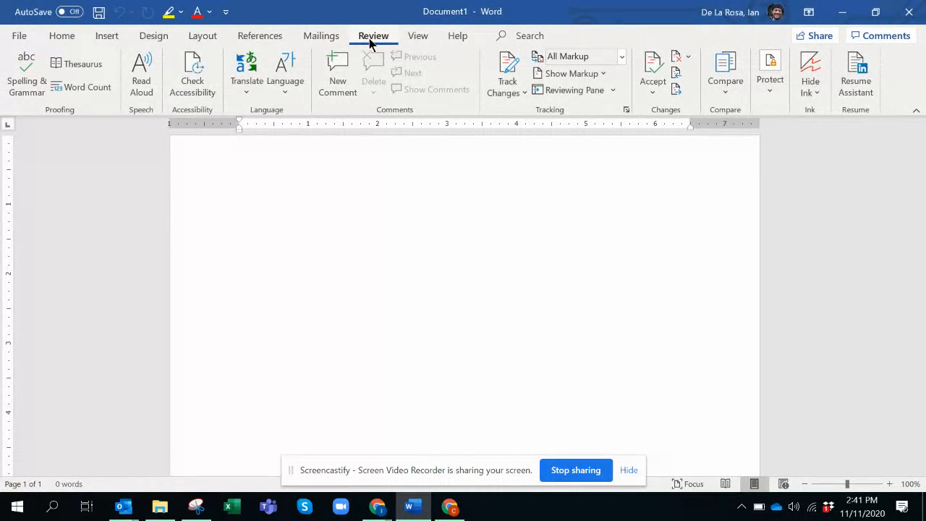
pyautogui.click(723, 96)
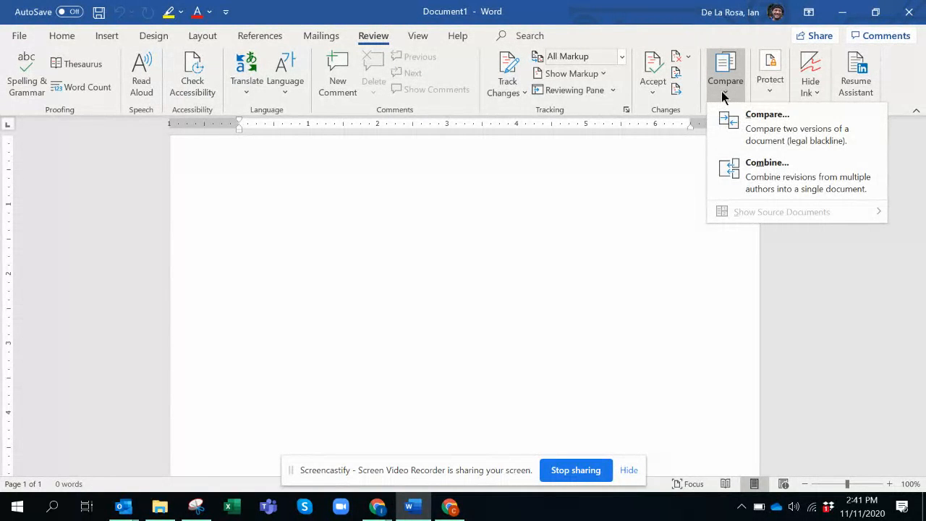
pyautogui.click(752, 141)
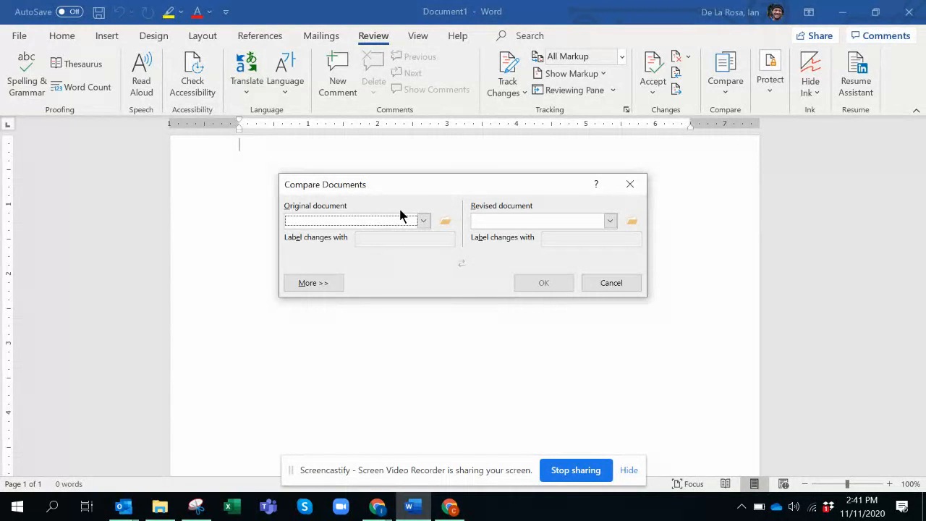
pyautogui.click(165, 509)
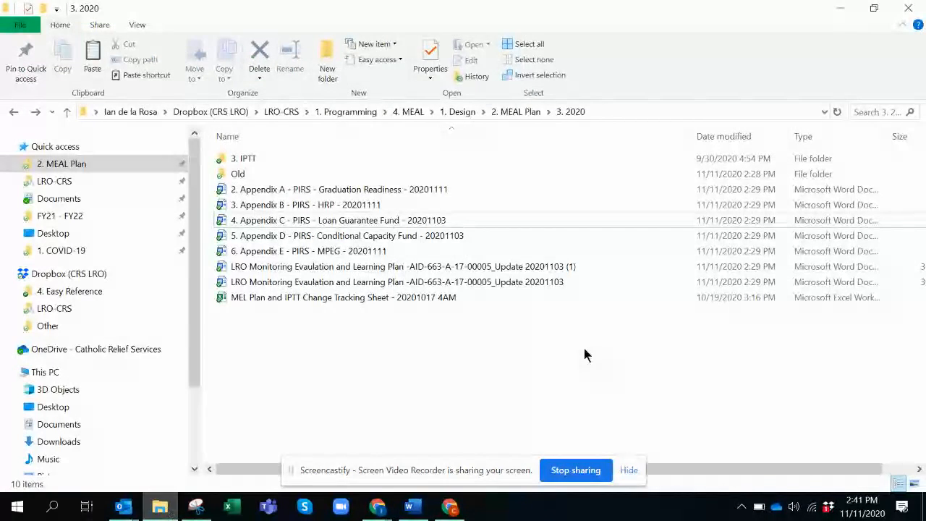
pyautogui.click(456, 286)
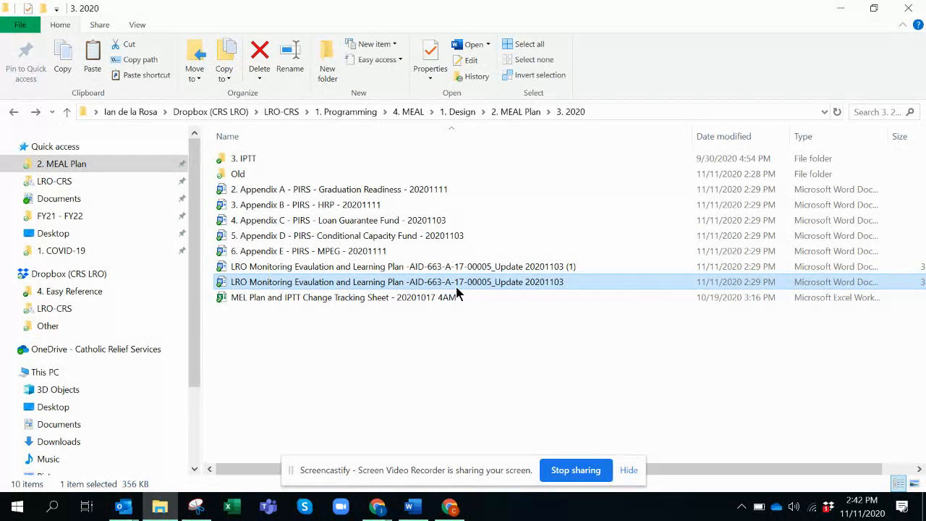
pyautogui.doubleClick(456, 288)
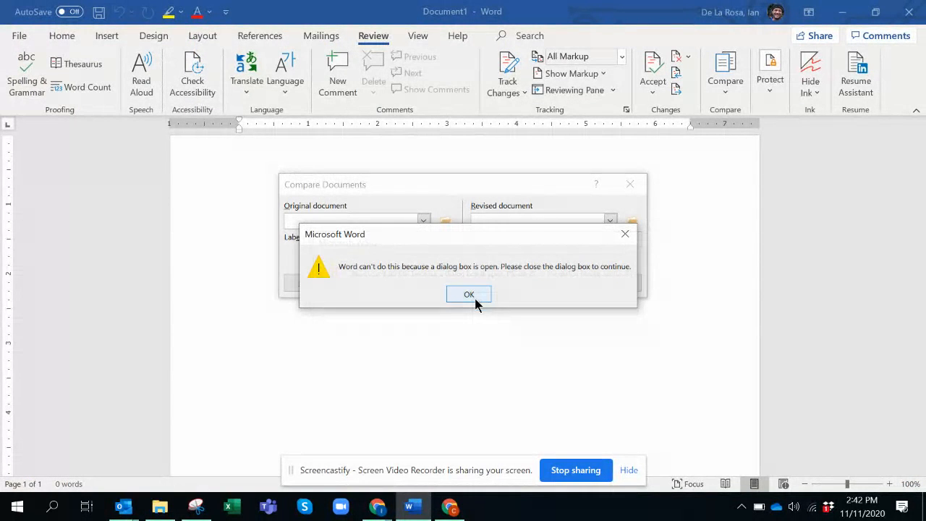
pyautogui.click(483, 295)
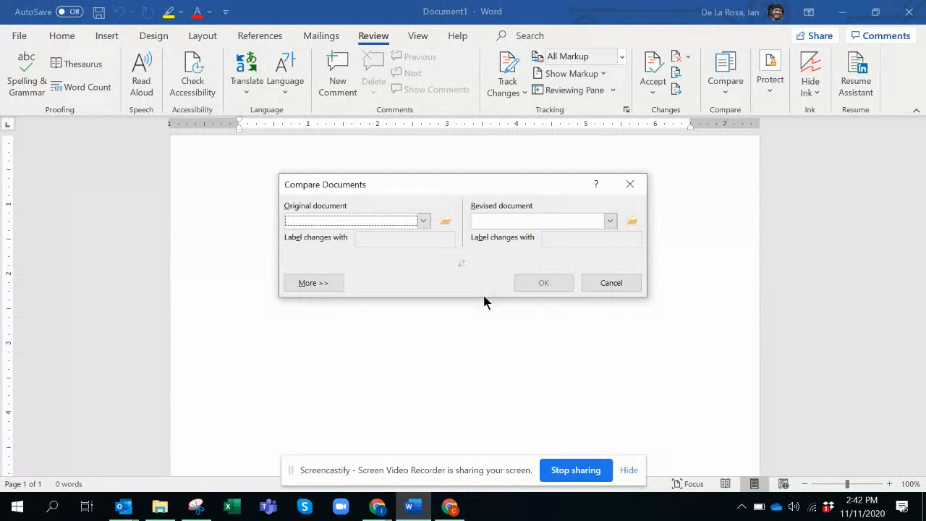
pyautogui.click(610, 221)
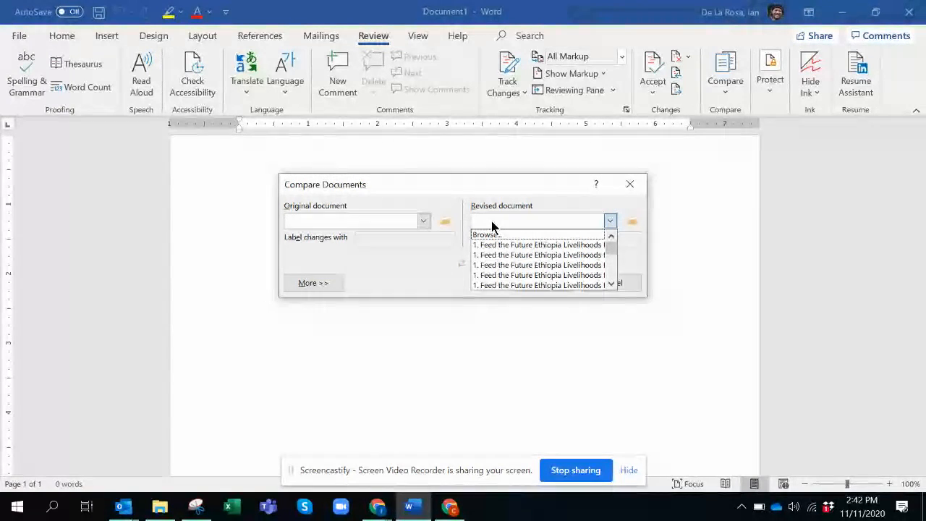
pyautogui.click(633, 222)
pyautogui.click(634, 221)
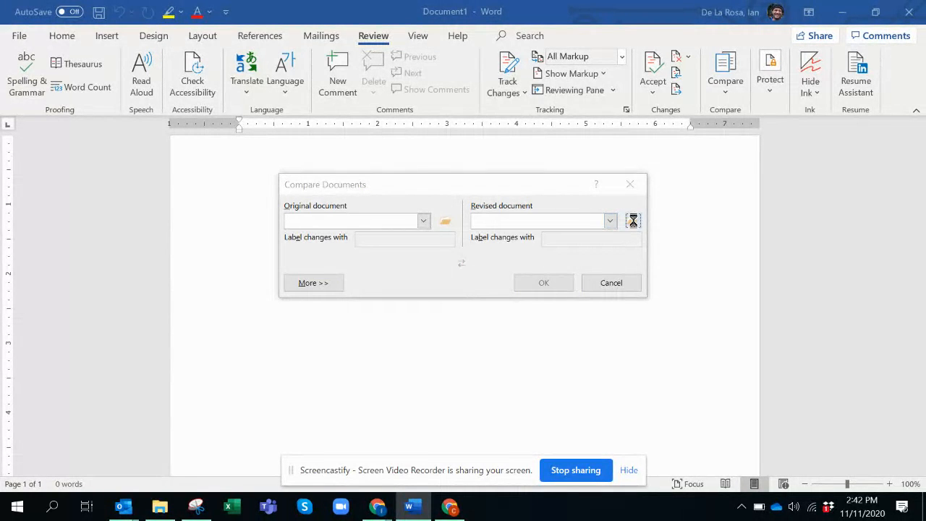
pyautogui.click(724, 95)
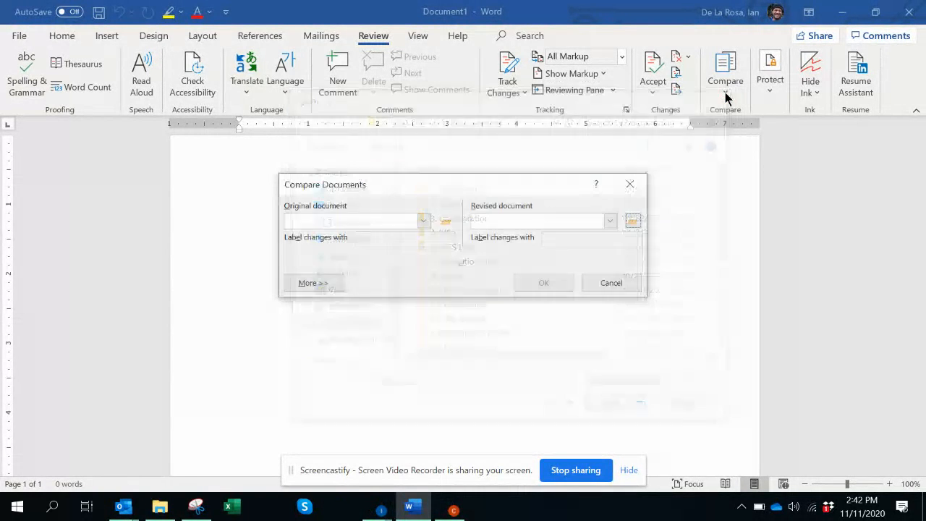
# Browse for the original document, navigating to the 1. Design > 2. MEAL Plan > 3. 2020 folder.
pyautogui.click(425, 222)
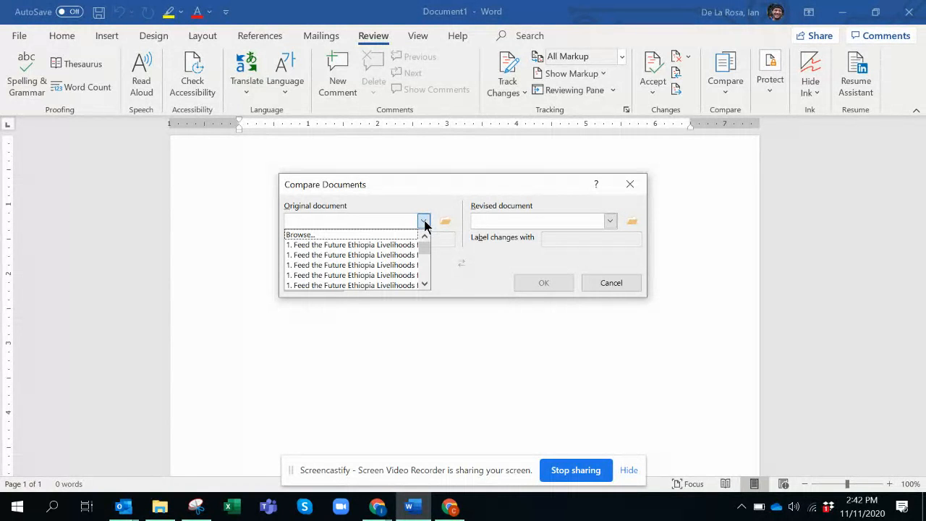
pyautogui.click(446, 223)
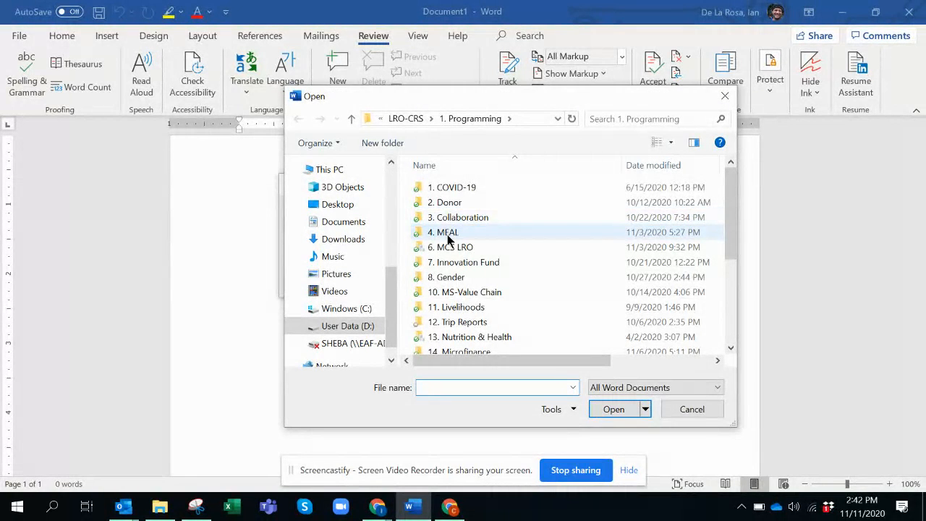
pyautogui.doubleClick(449, 237)
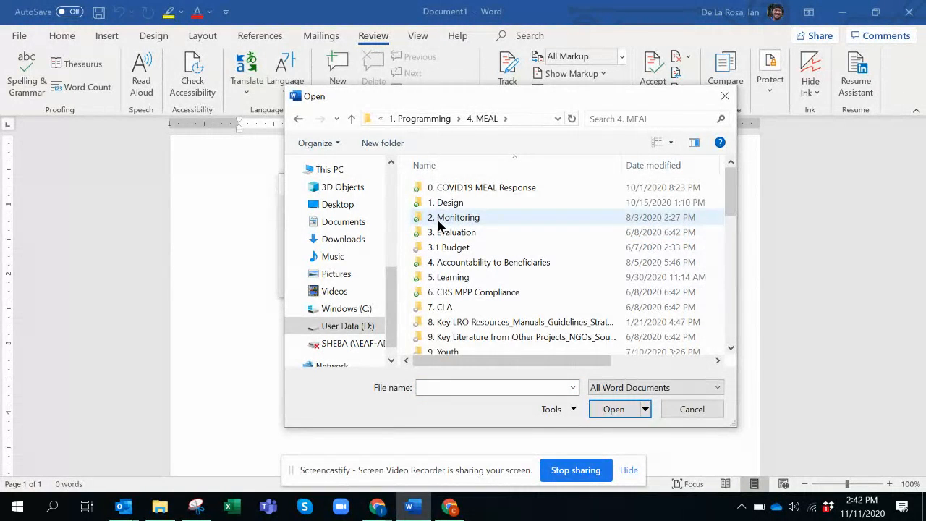
pyautogui.doubleClick(441, 223)
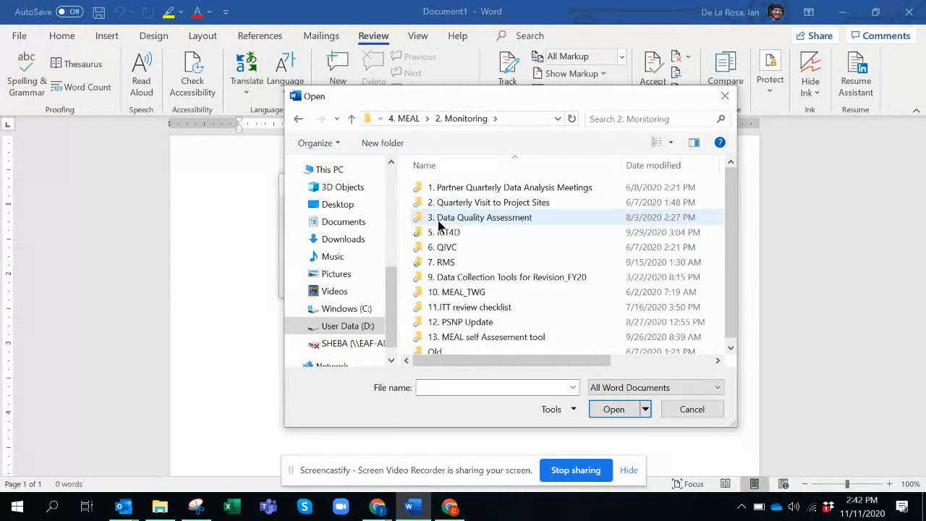
pyautogui.click(299, 119)
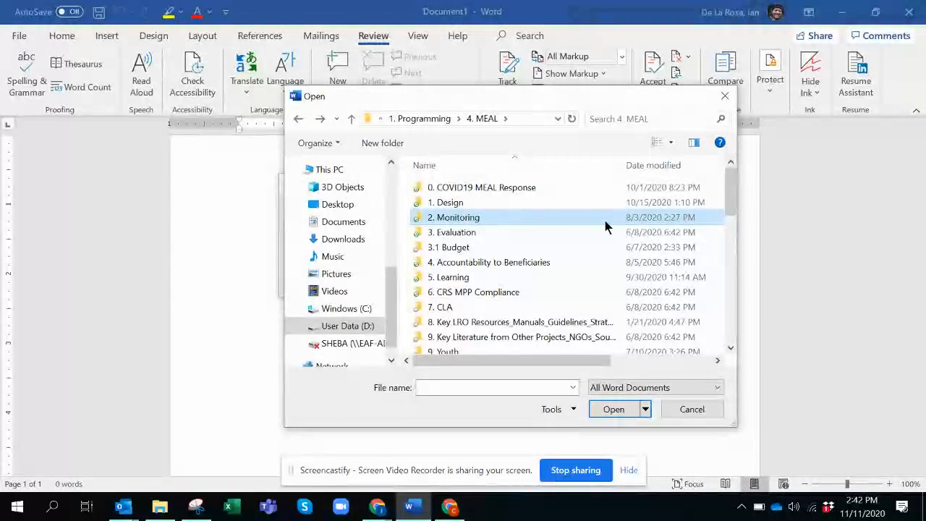
pyautogui.doubleClick(475, 202)
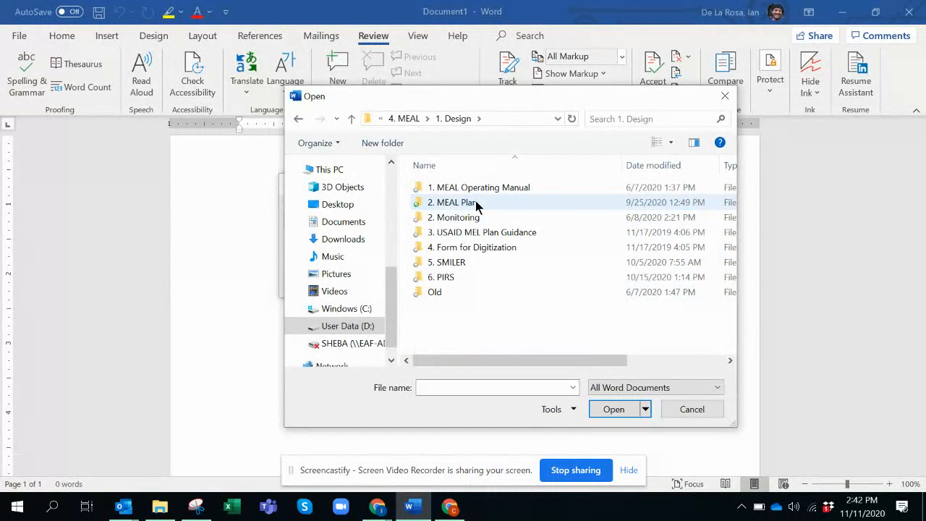
pyautogui.doubleClick(475, 202)
pyautogui.click(454, 219)
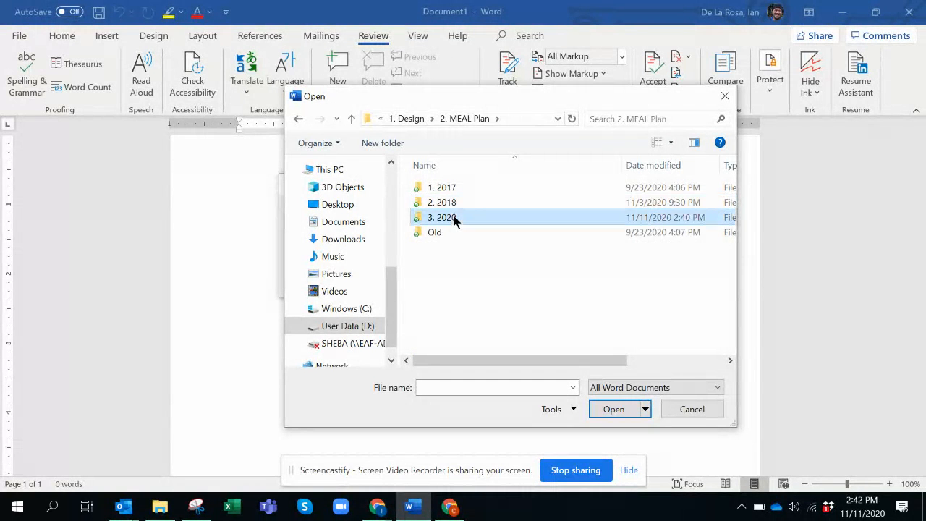
pyautogui.doubleClick(454, 219)
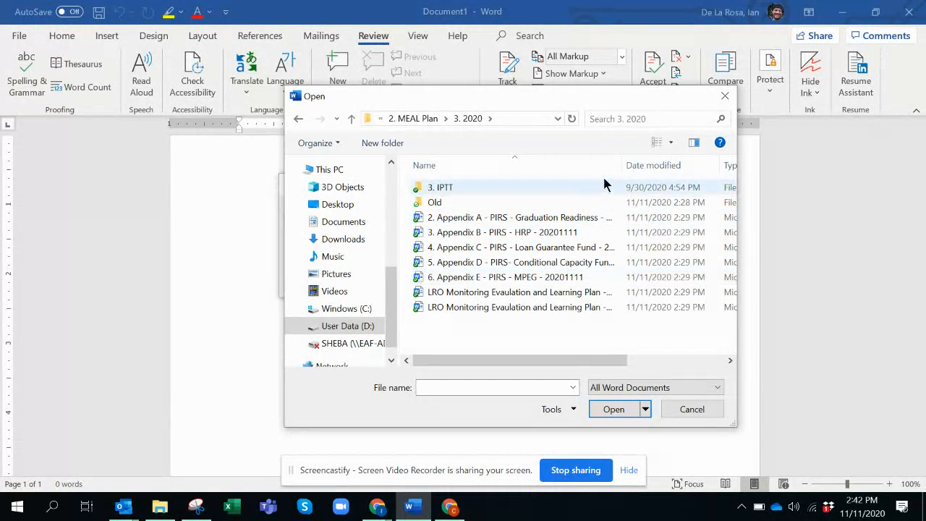
# Choose 'LRO Monitoring Evaluation and Learning Plan -AID-663-A-17-00005_Update 20201103' as the original document.
pyautogui.moveTo(623, 162); pyautogui.dragTo(724, 170)
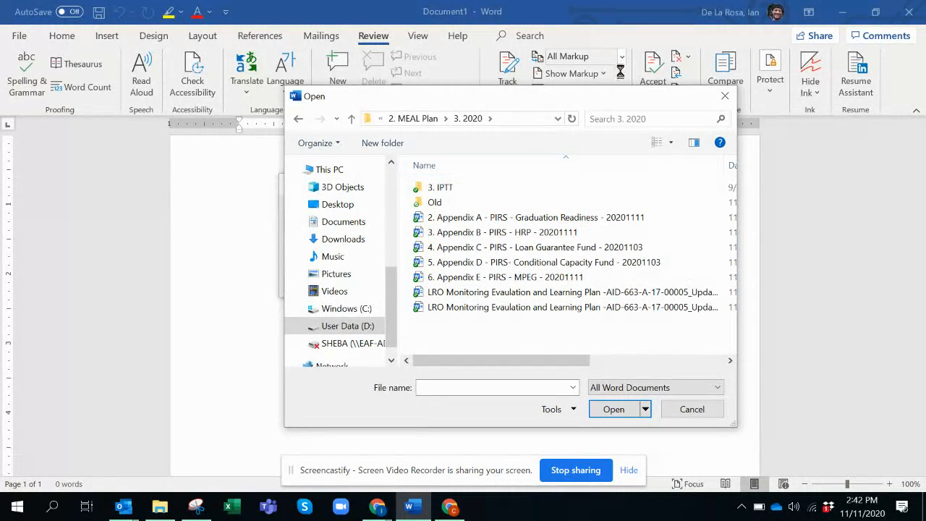
pyautogui.moveTo(565, 363); pyautogui.dragTo(626, 371)
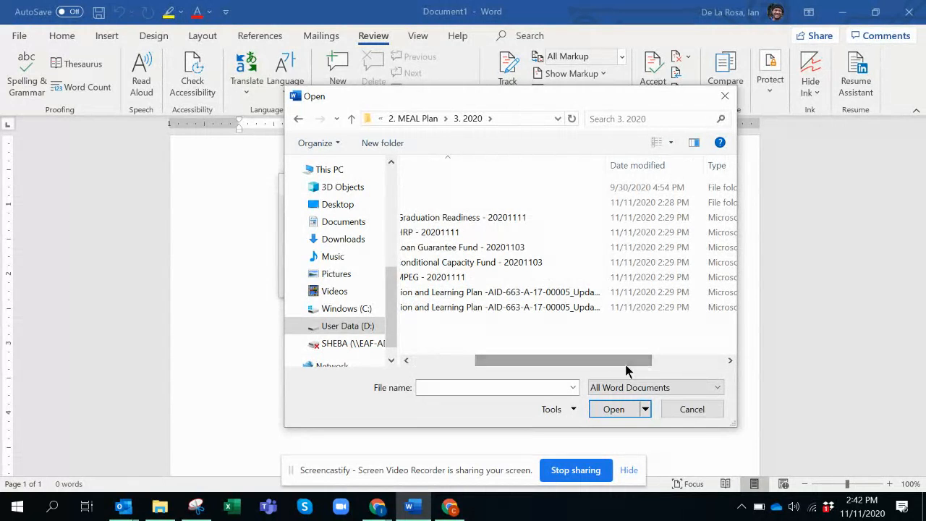
pyautogui.moveTo(606, 161); pyautogui.dragTo(711, 200)
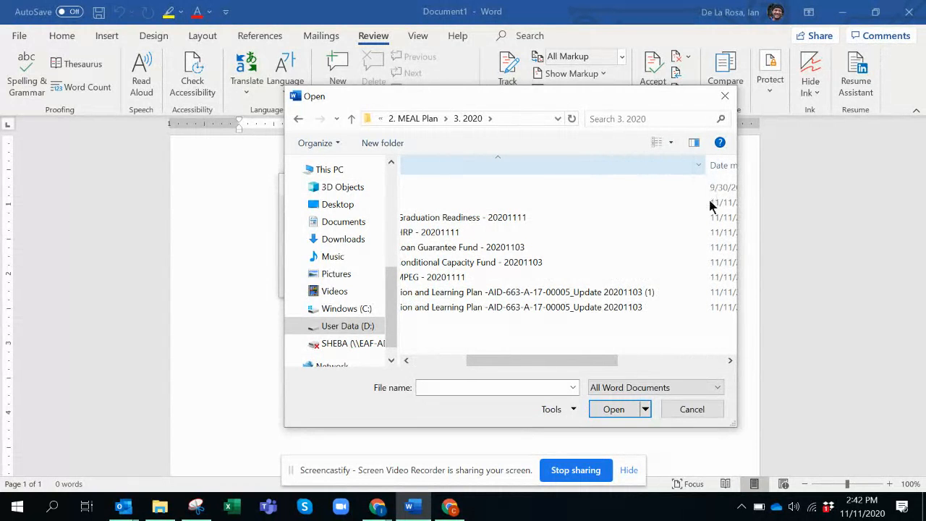
pyautogui.click(572, 308)
pyautogui.click(613, 409)
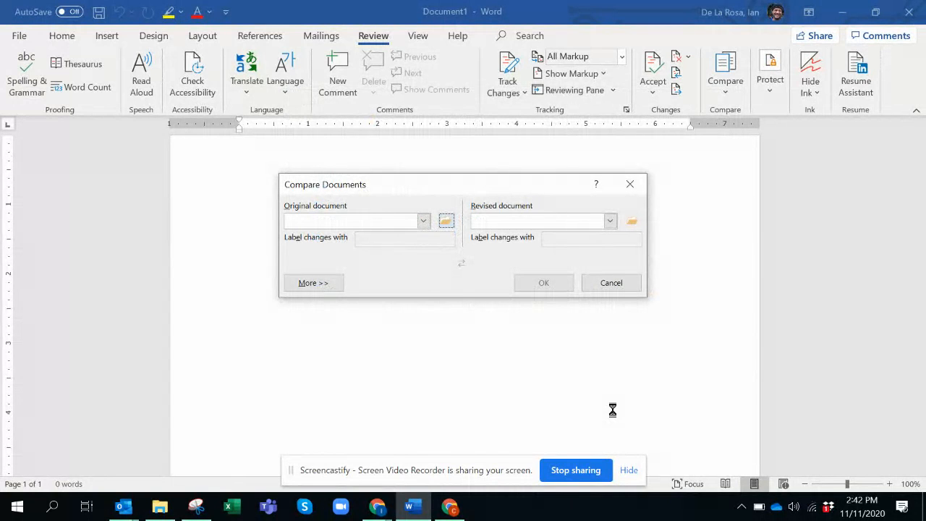
# Set the revised document to 'LRO Monitoring Evaluation and Learning Plan -AID-663-A-17-00005_Update 20201103 (1)'.
pyautogui.click(611, 221)
pyautogui.click(641, 223)
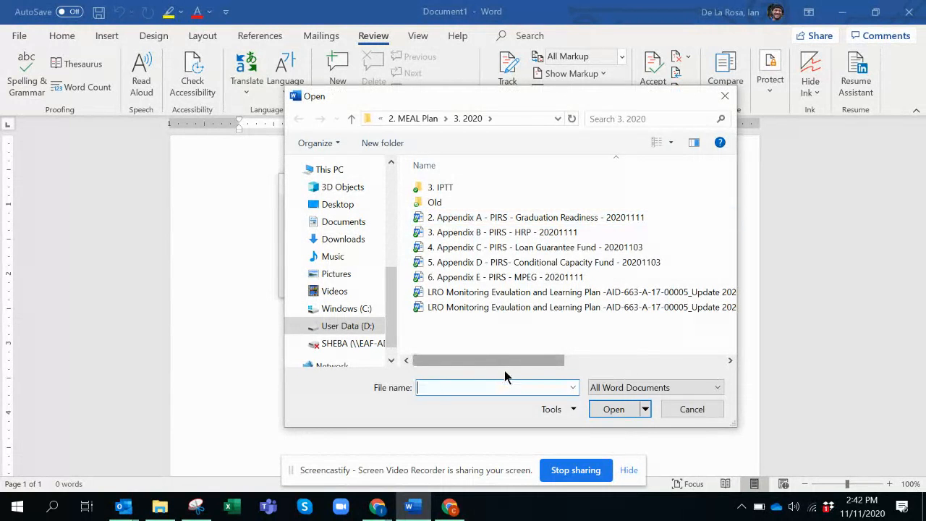
pyautogui.moveTo(495, 358); pyautogui.dragTo(597, 360)
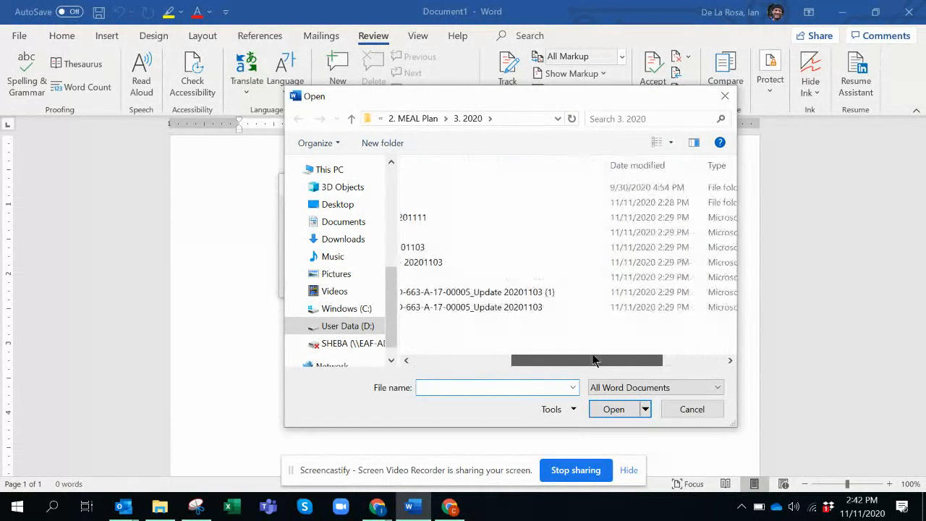
pyautogui.click(523, 292)
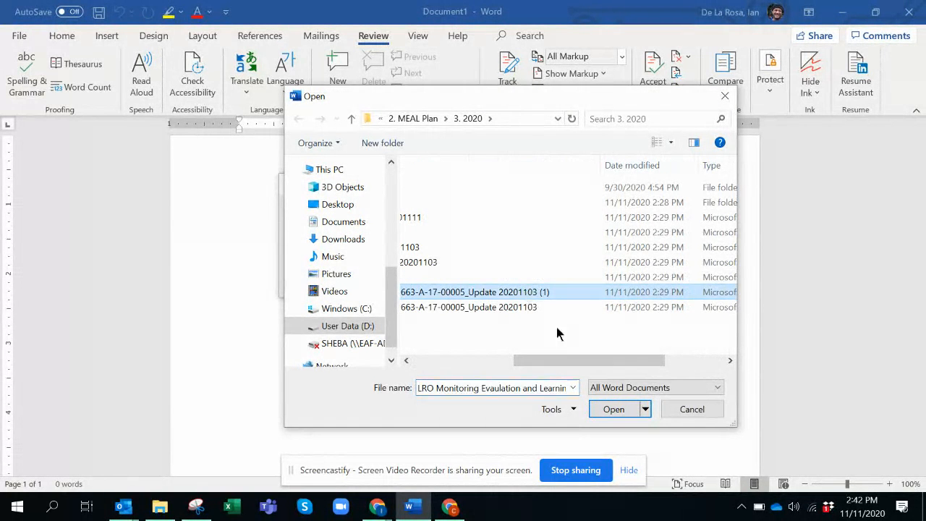
pyautogui.click(614, 409)
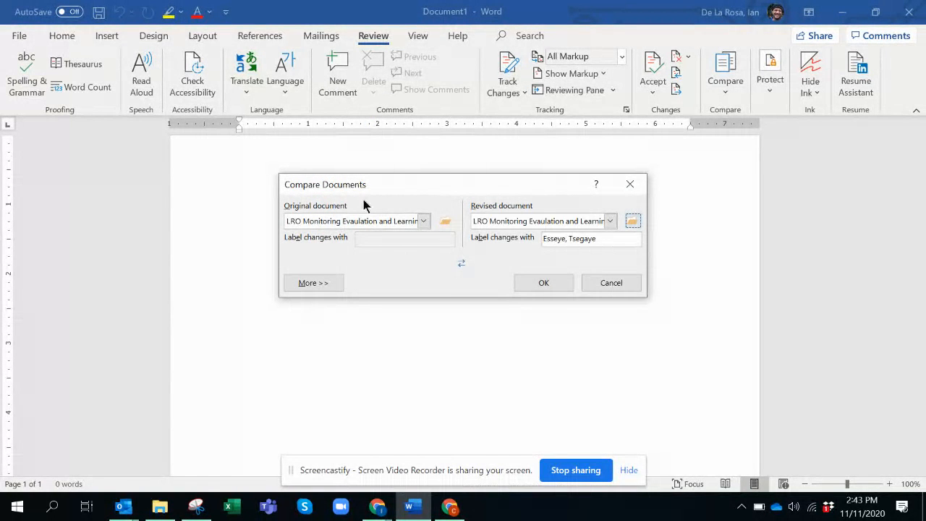
# Run the comparison between the original and revised documents and dismiss the result message.
pyautogui.click(377, 221)
pyautogui.click(377, 221)
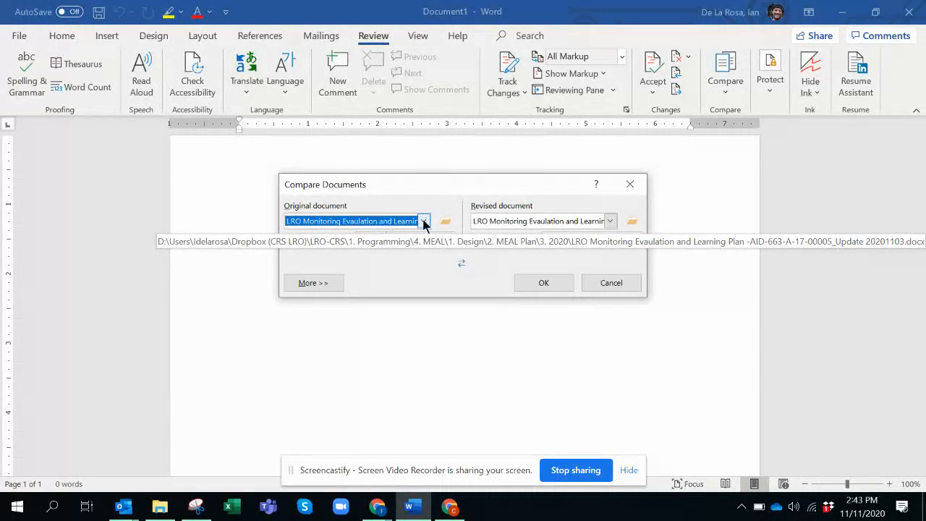
pyautogui.click(543, 284)
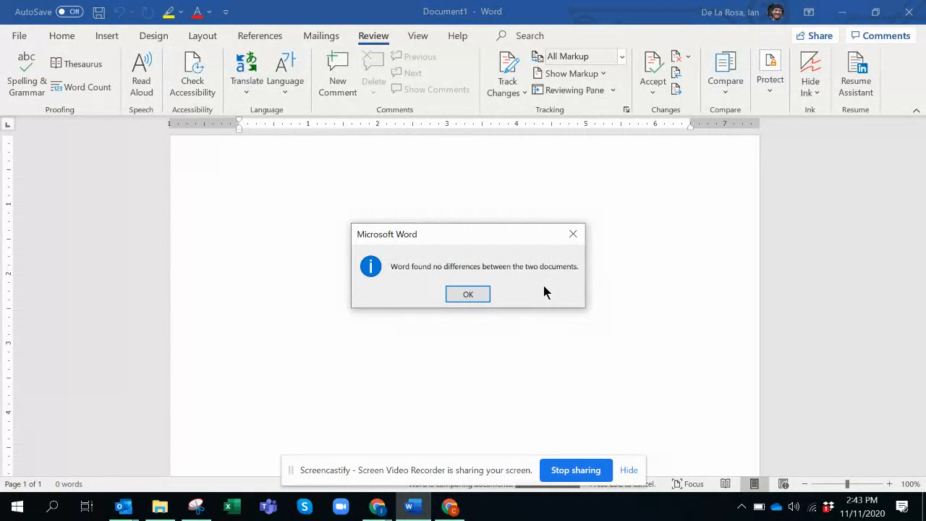
pyautogui.click(469, 295)
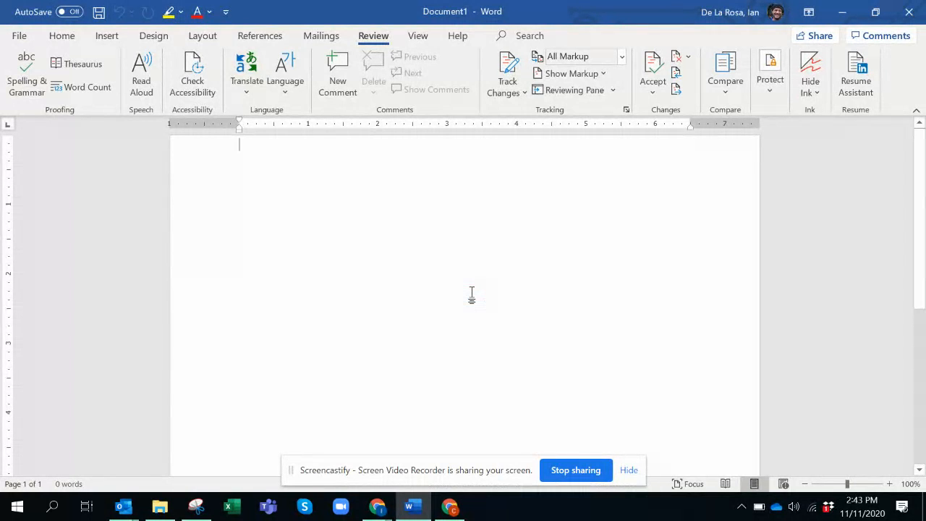
# Create another new blank document from the File backstage.
pyautogui.click(61, 38)
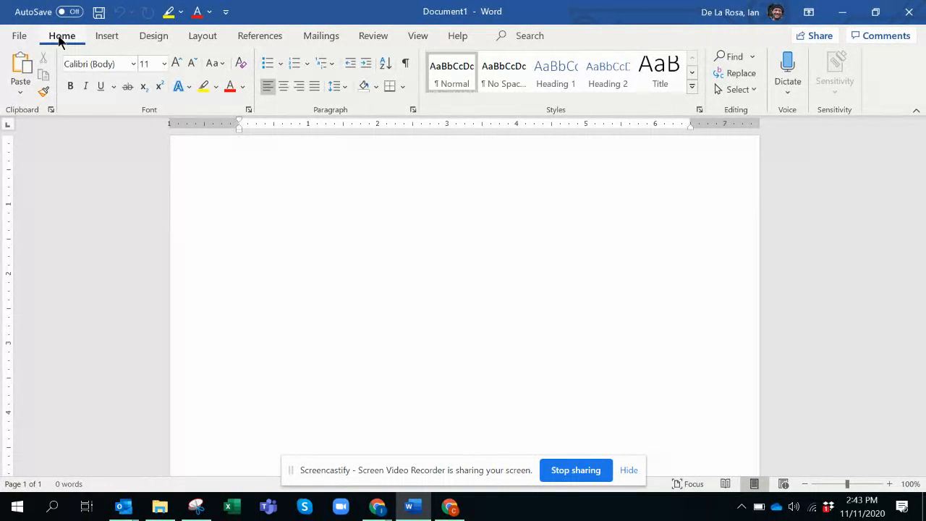
pyautogui.click(19, 36)
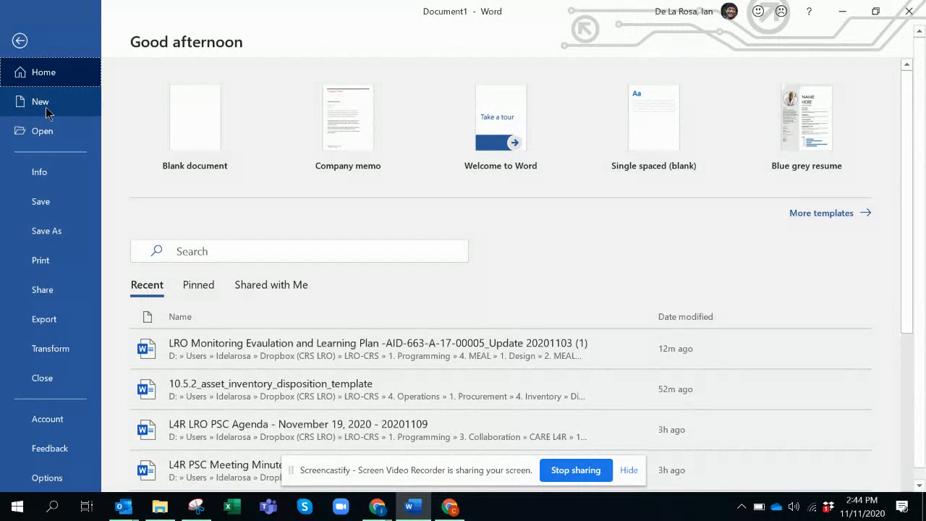
pyautogui.click(205, 123)
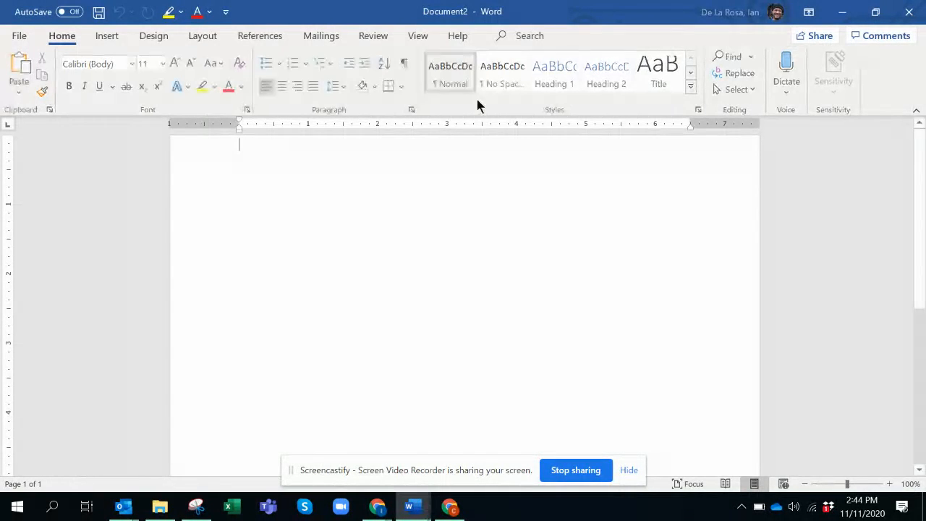
# Open the Compare Documents dialog from the Review tools.
pyautogui.click(374, 37)
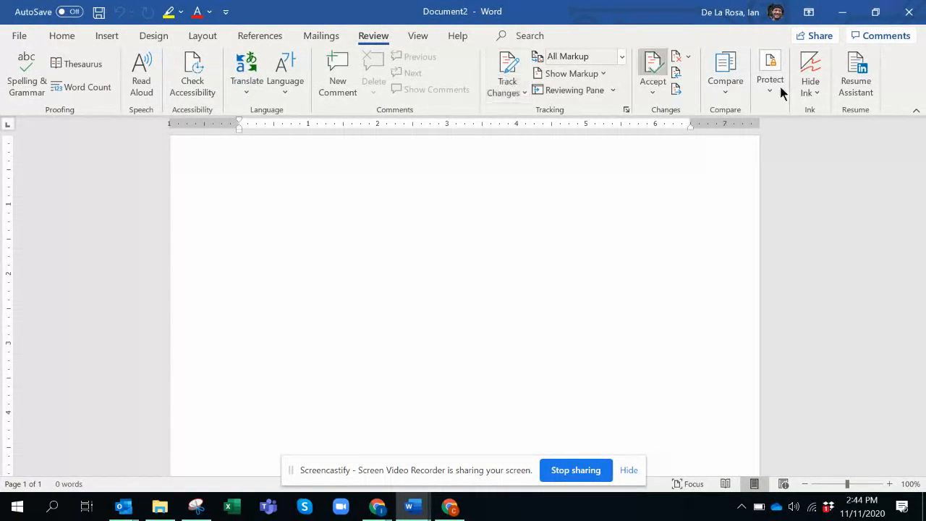
pyautogui.click(728, 92)
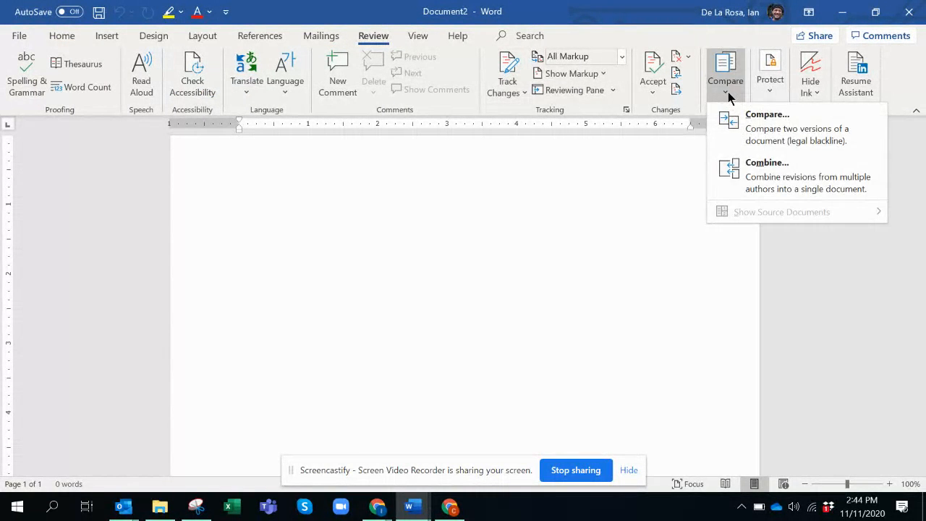
pyautogui.click(761, 150)
# Browse to FY20 > Old > 5. Submitted - September 2, 2019 and choose '1. FY20LRO AWP Narrative - 20190902 - 5PM' as the original document.
pyautogui.click(447, 222)
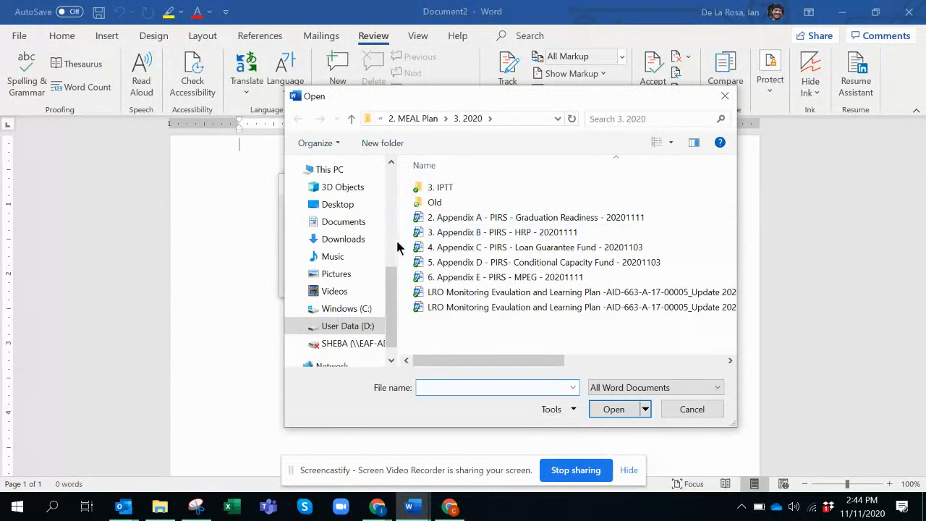
pyautogui.moveTo(387, 309); pyautogui.dragTo(360, 145)
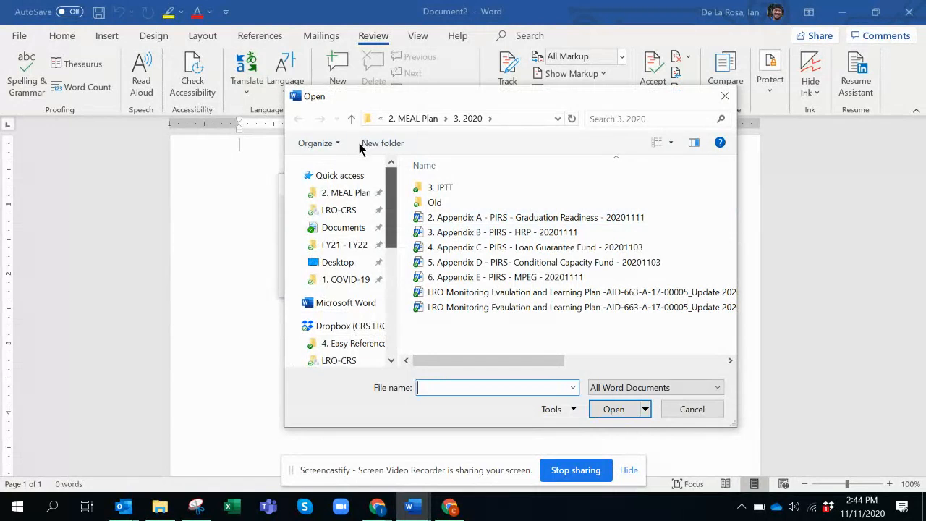
pyautogui.click(347, 118)
pyautogui.click(347, 118)
pyautogui.click(347, 118)
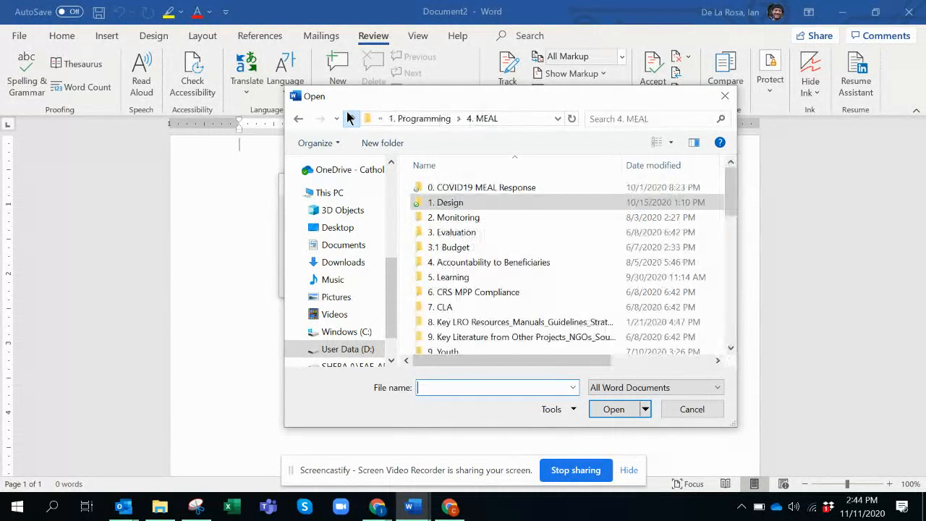
pyautogui.click(349, 118)
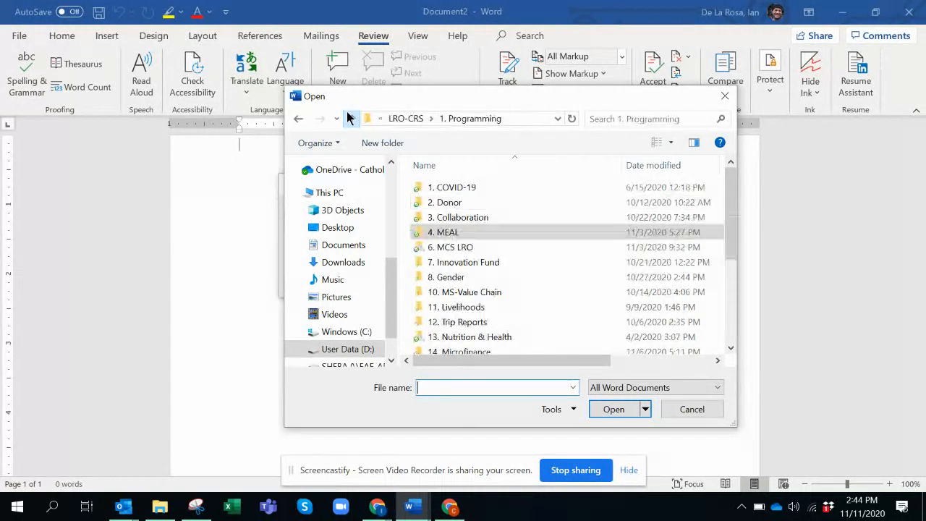
pyautogui.doubleClick(460, 201)
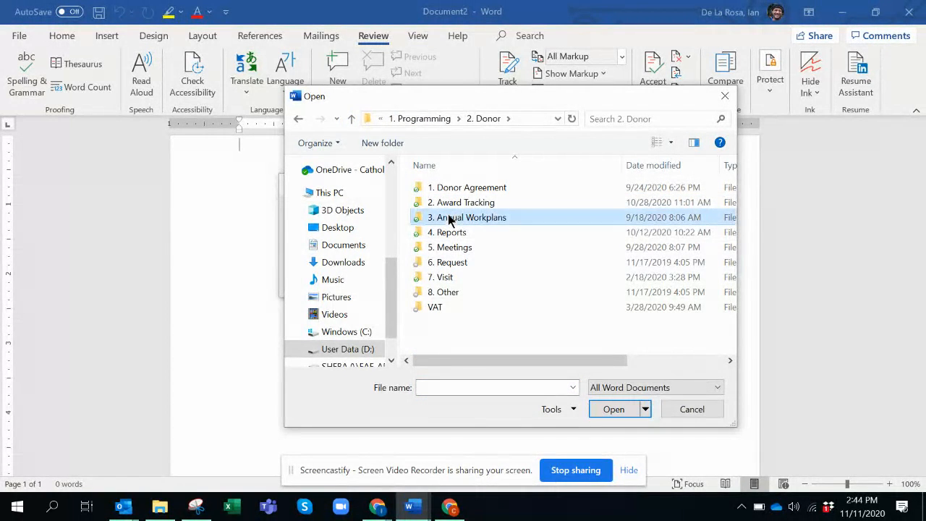
pyautogui.doubleClick(449, 219)
pyautogui.doubleClick(437, 232)
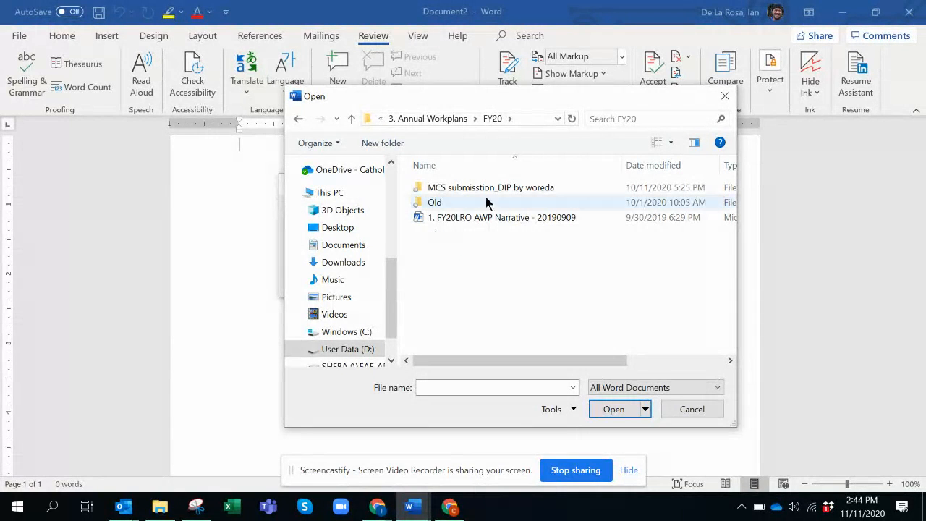
pyautogui.doubleClick(435, 203)
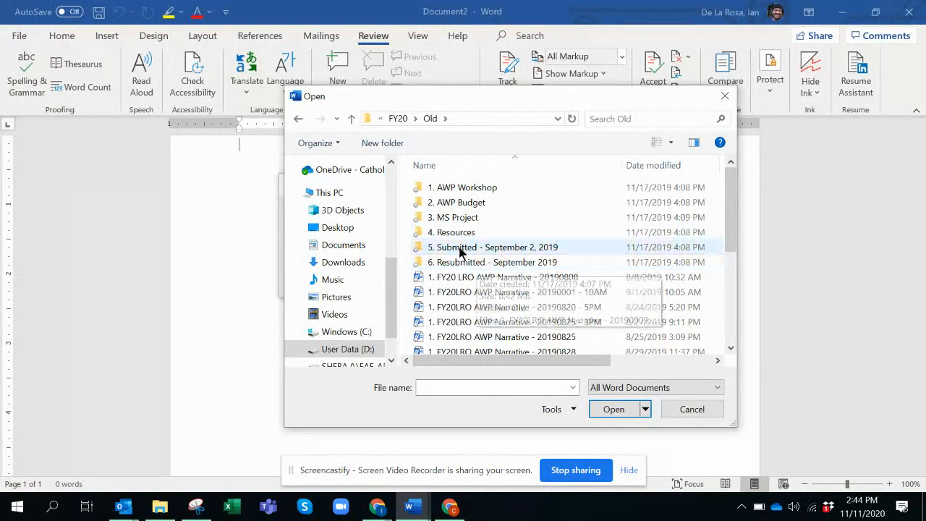
pyautogui.click(461, 247)
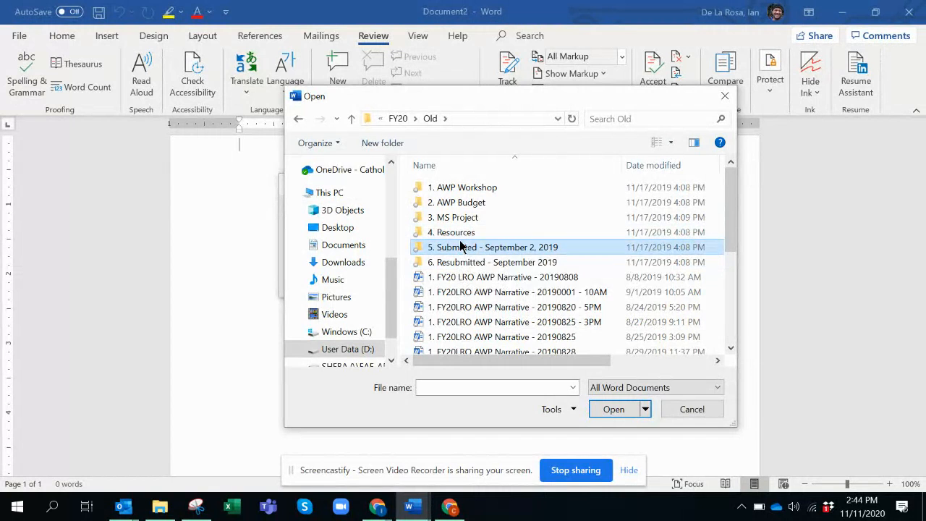
pyautogui.doubleClick(449, 248)
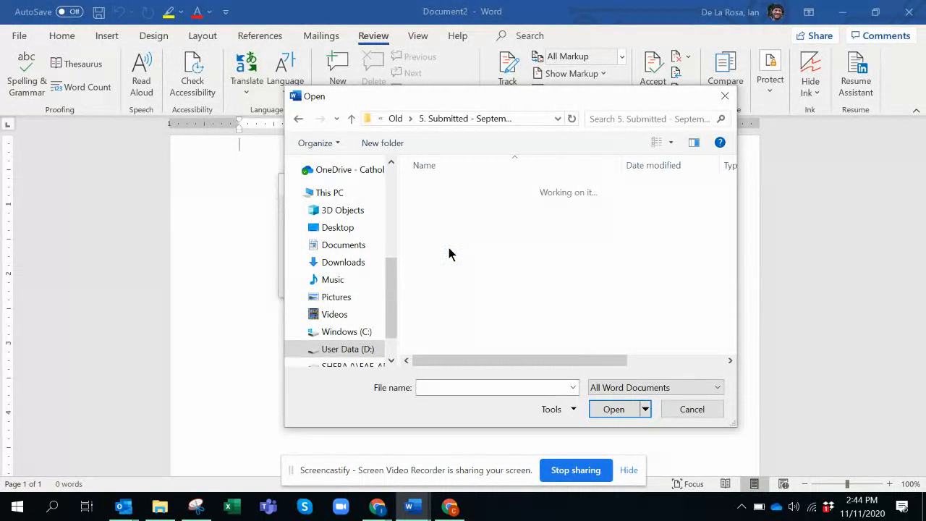
pyautogui.click(480, 187)
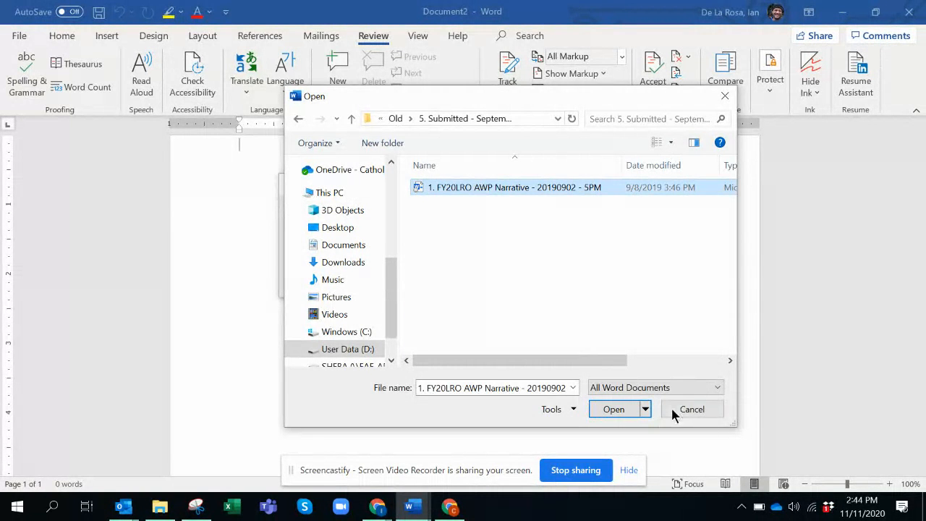
pyautogui.click(612, 409)
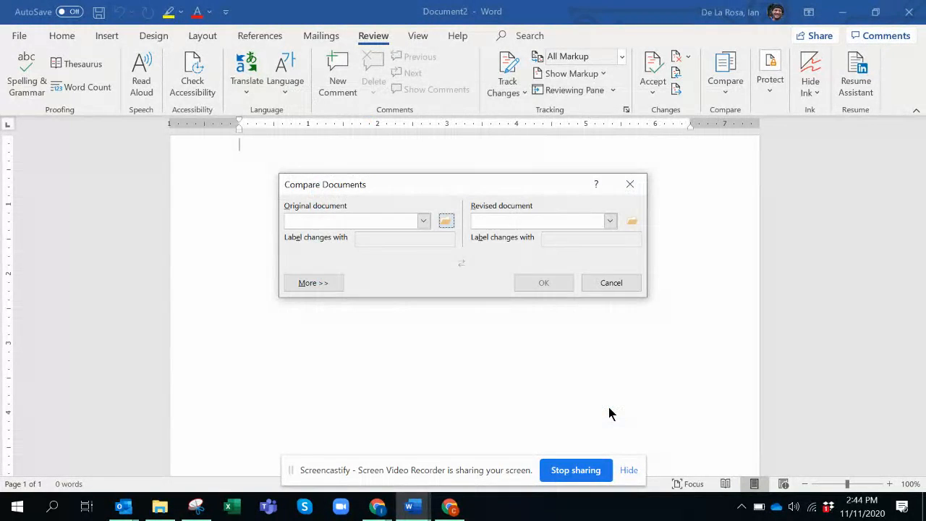
pyautogui.click(632, 220)
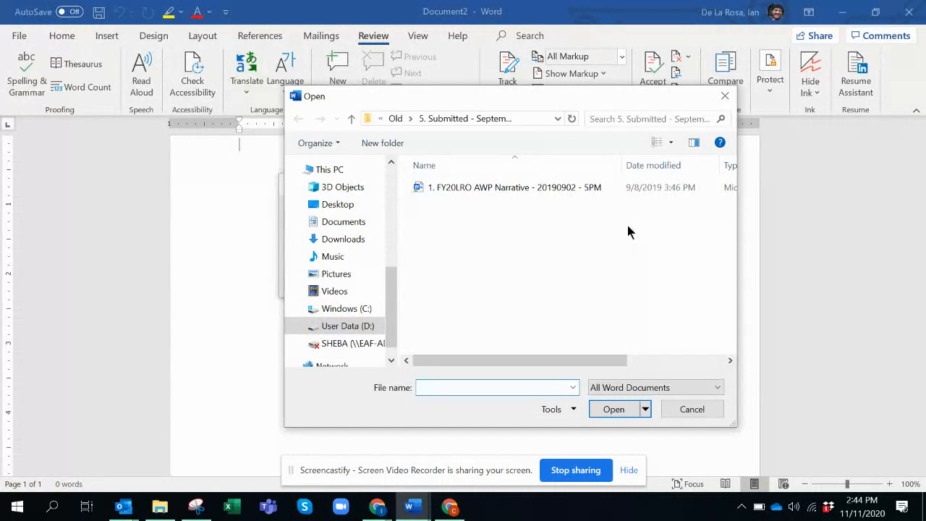
pyautogui.click(351, 119)
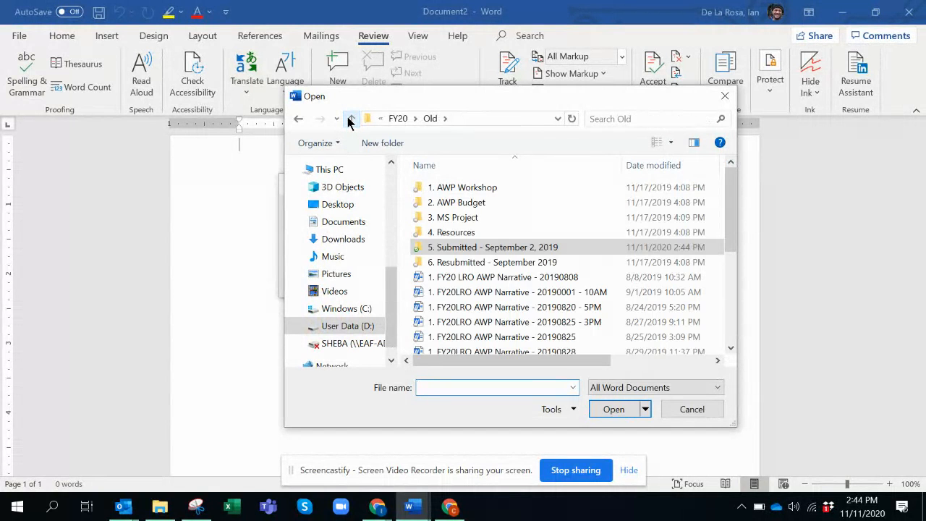
pyautogui.click(351, 119)
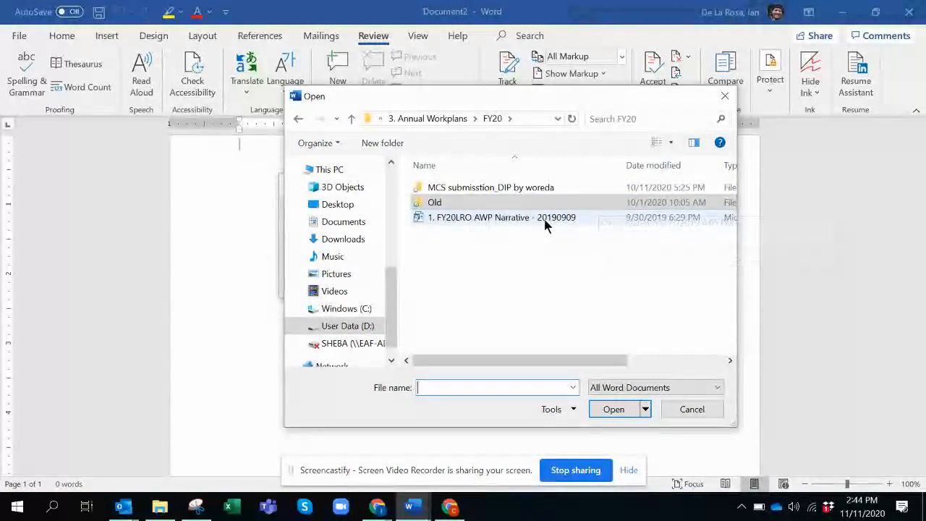
pyautogui.click(352, 118)
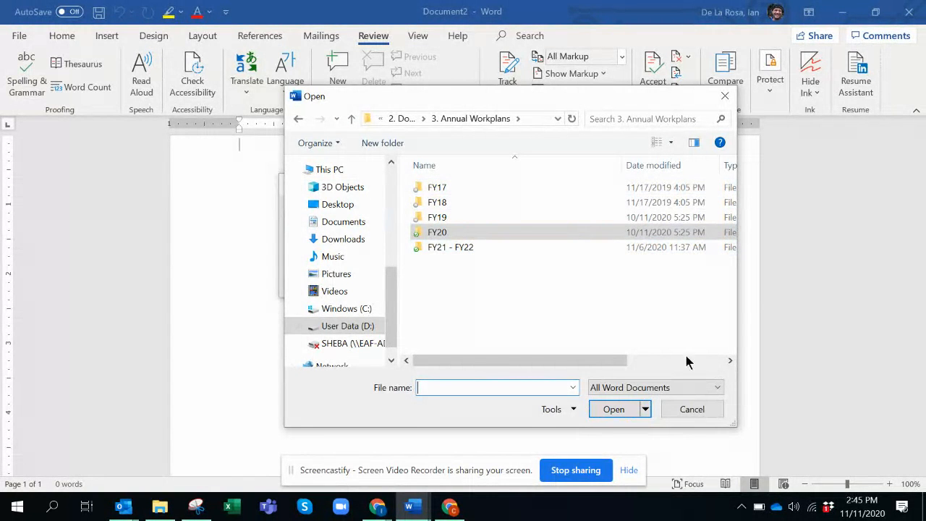
pyautogui.click(688, 410)
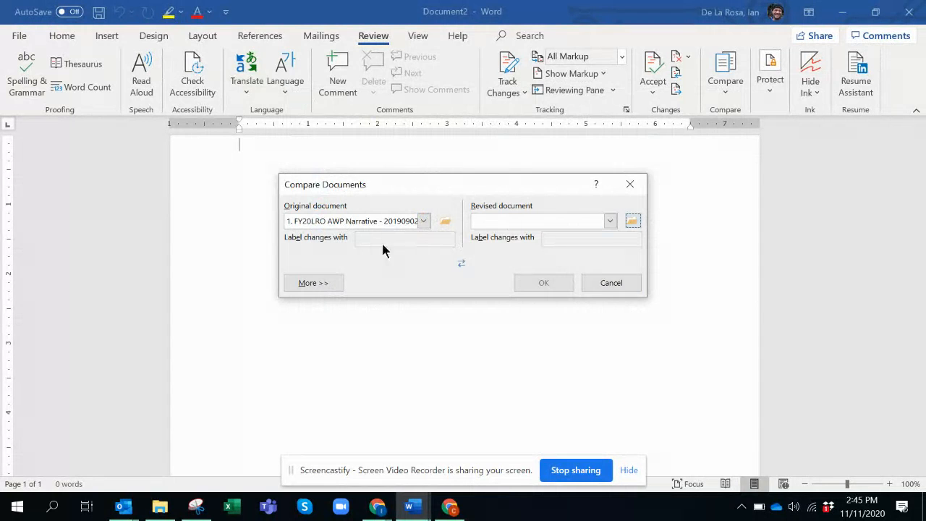
# Replace the original document with '1. LRO FY21 - FY21 AWP - Narrative - 20200916 - 10AM' from the FY21 - FY22 > Old folder.
pyautogui.click(425, 221)
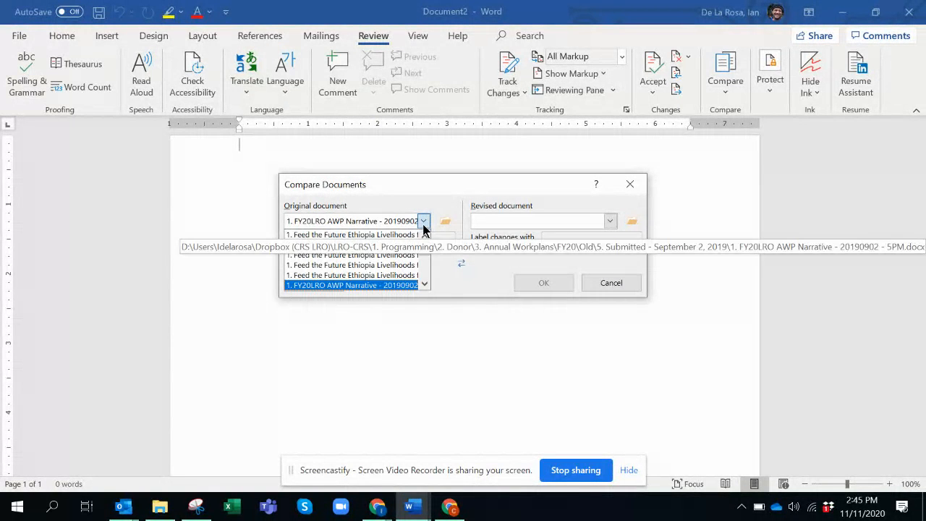
pyautogui.click(445, 221)
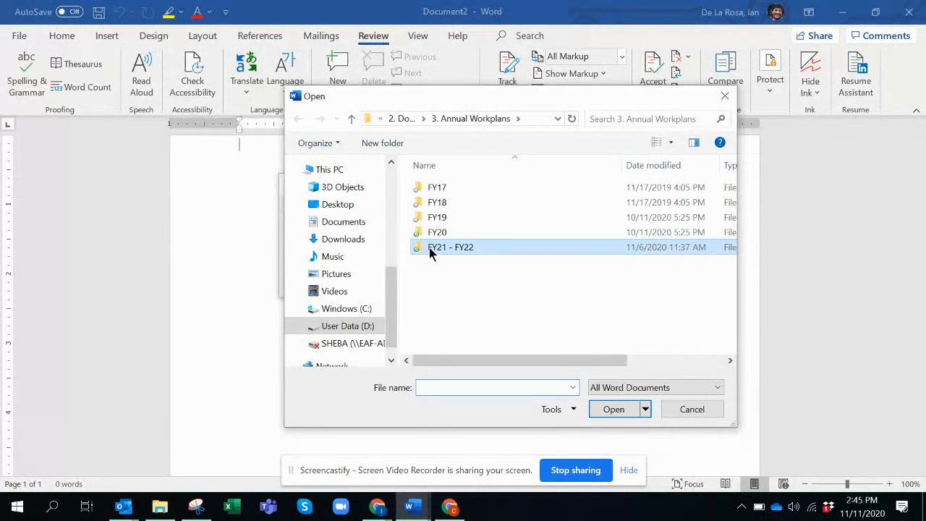
pyautogui.doubleClick(430, 248)
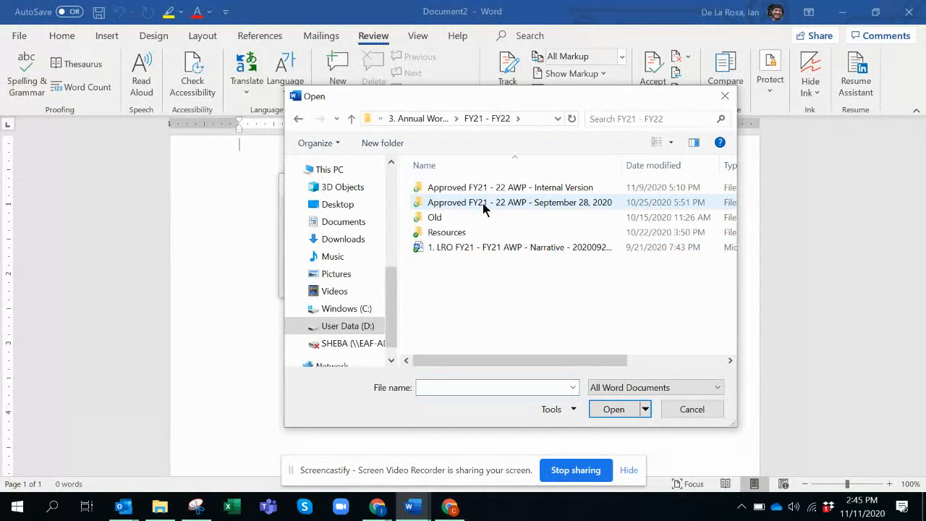
pyautogui.doubleClick(437, 218)
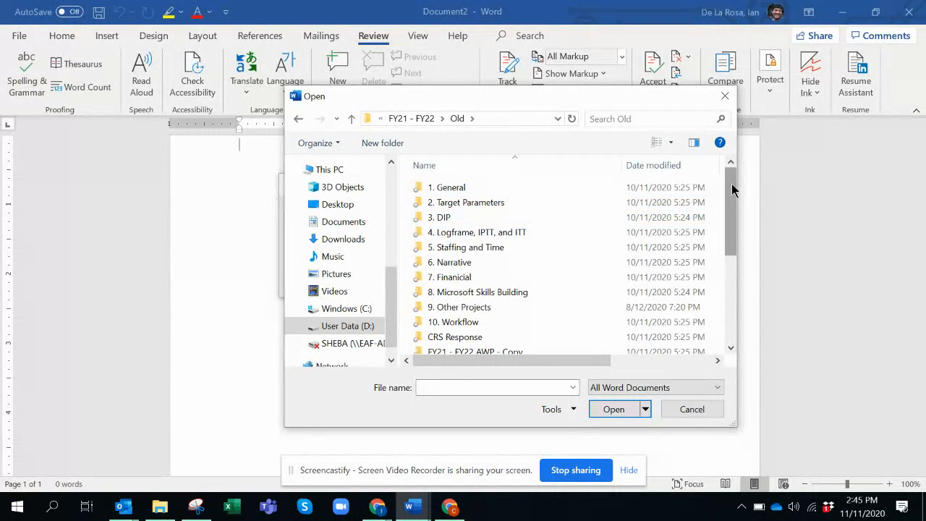
pyautogui.moveTo(732, 184); pyautogui.dragTo(743, 286)
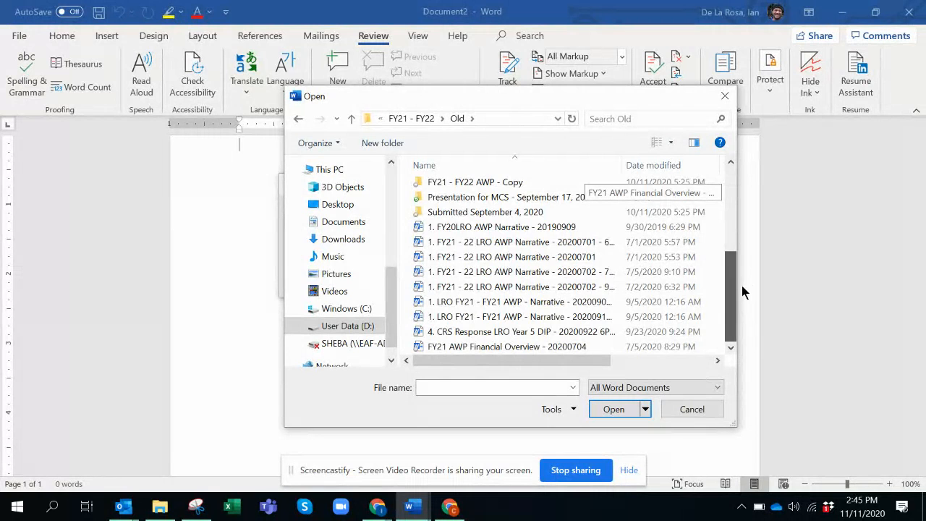
pyautogui.click(527, 321)
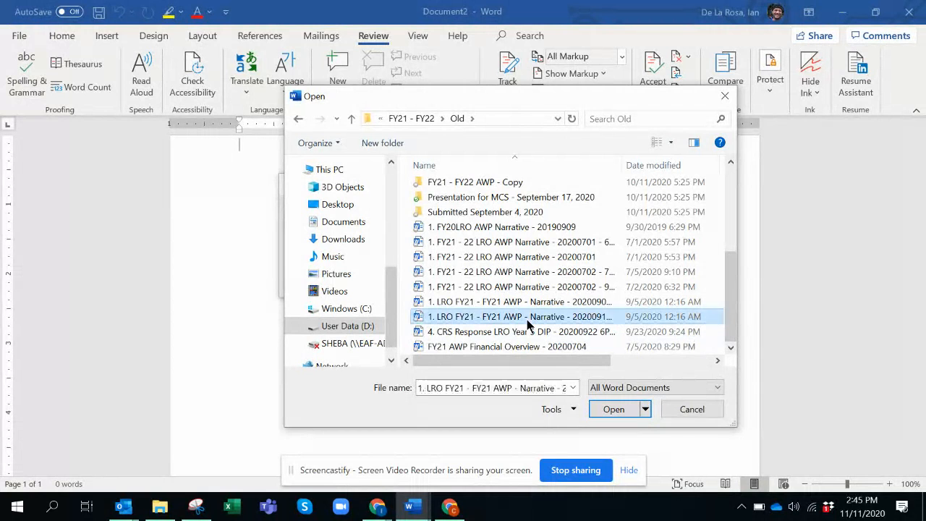
pyautogui.click(528, 322)
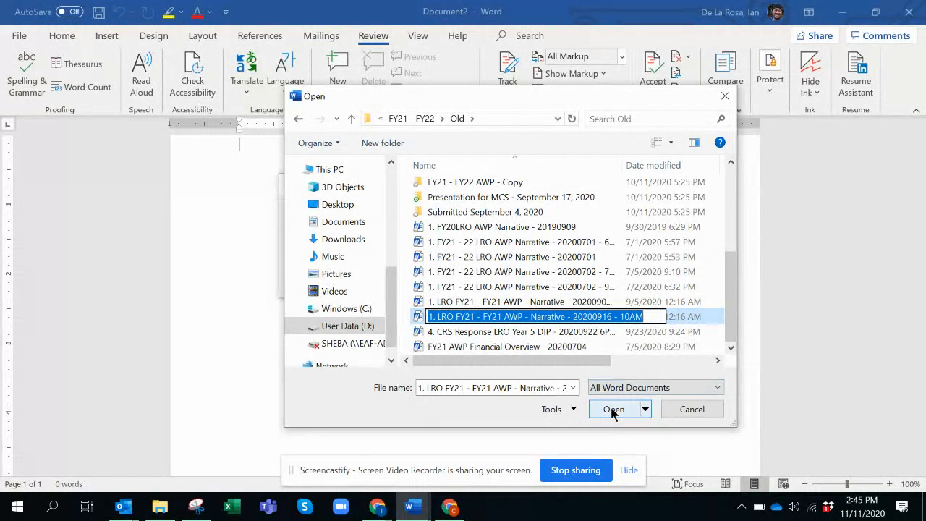
pyautogui.click(613, 411)
pyautogui.click(613, 410)
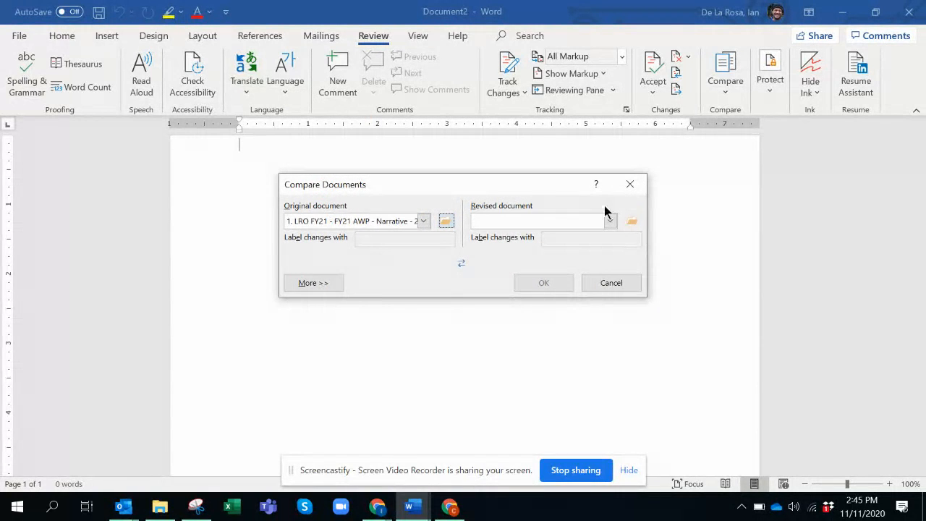
# Choose the narrative file in 'Approved FY21 - 22 AWP - September 28, 2020' as revised document, declining read-only, and run the comparison.
pyautogui.click(610, 221)
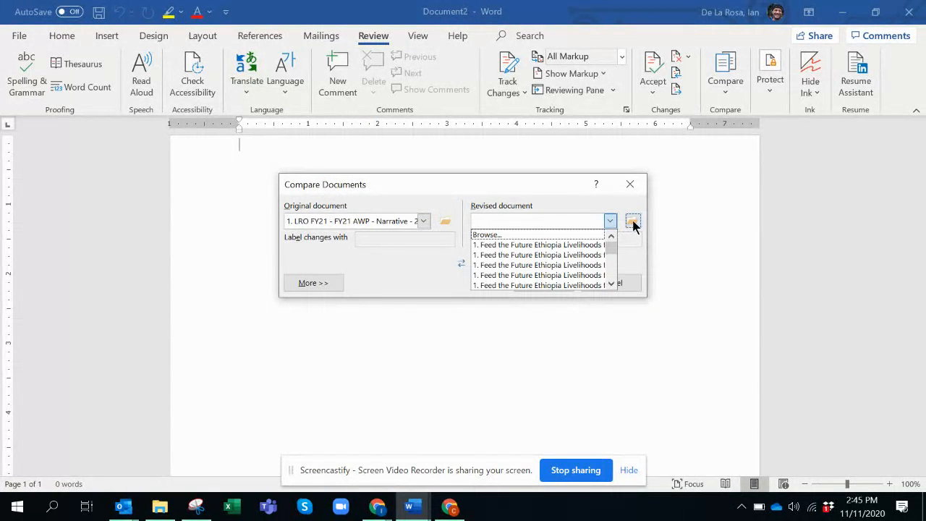
pyautogui.click(633, 222)
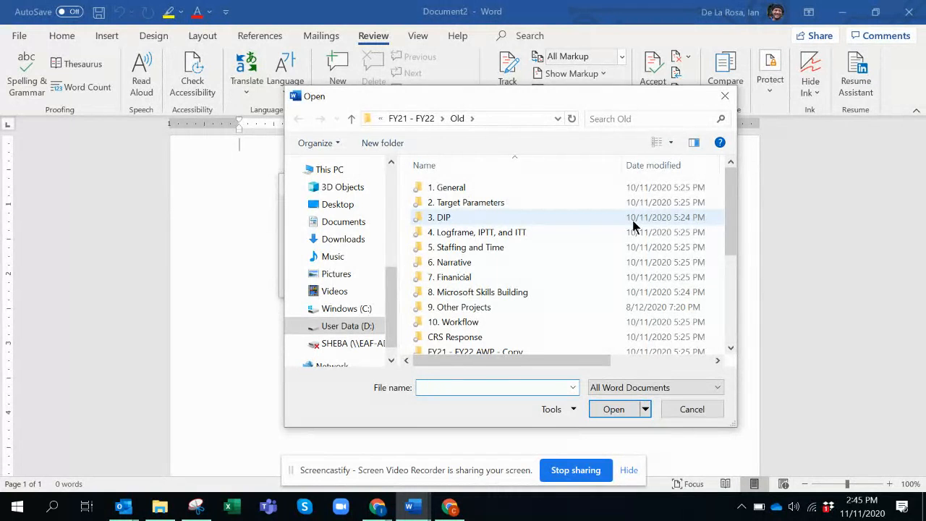
pyautogui.click(352, 119)
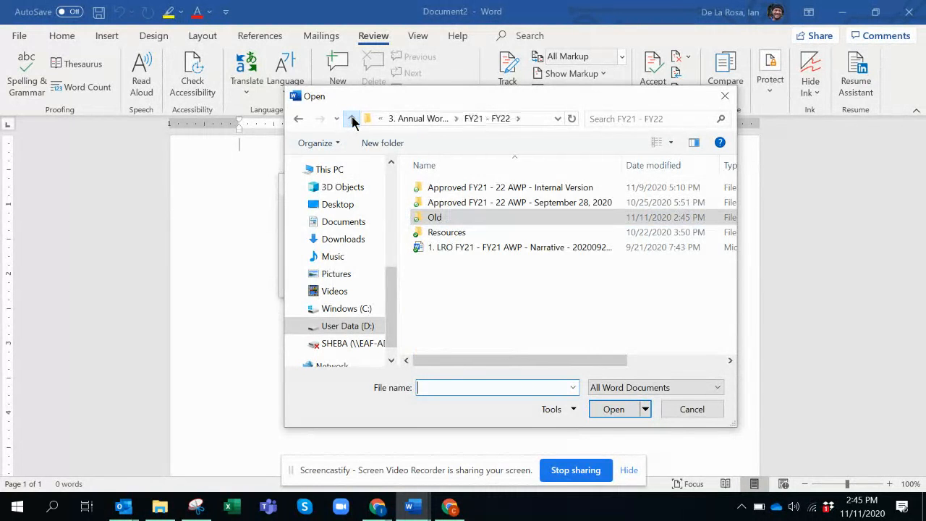
pyautogui.doubleClick(568, 189)
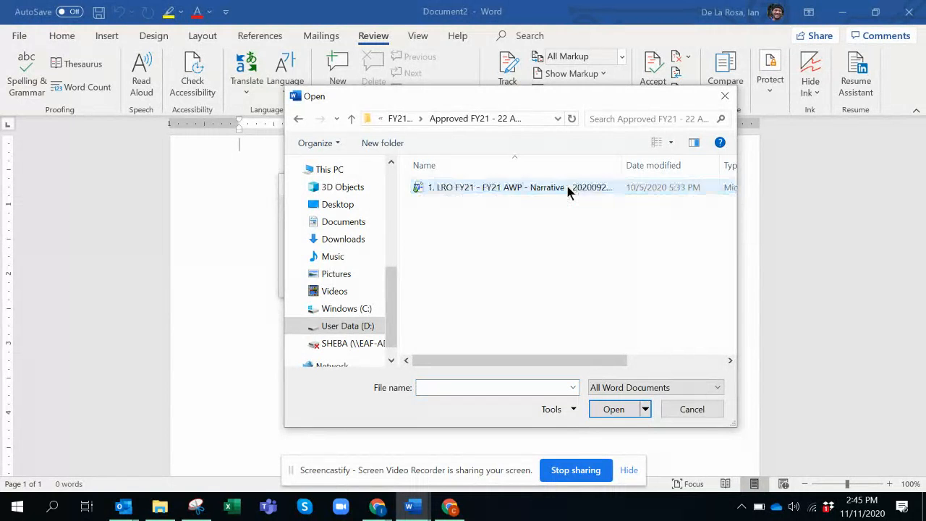
pyautogui.click(298, 118)
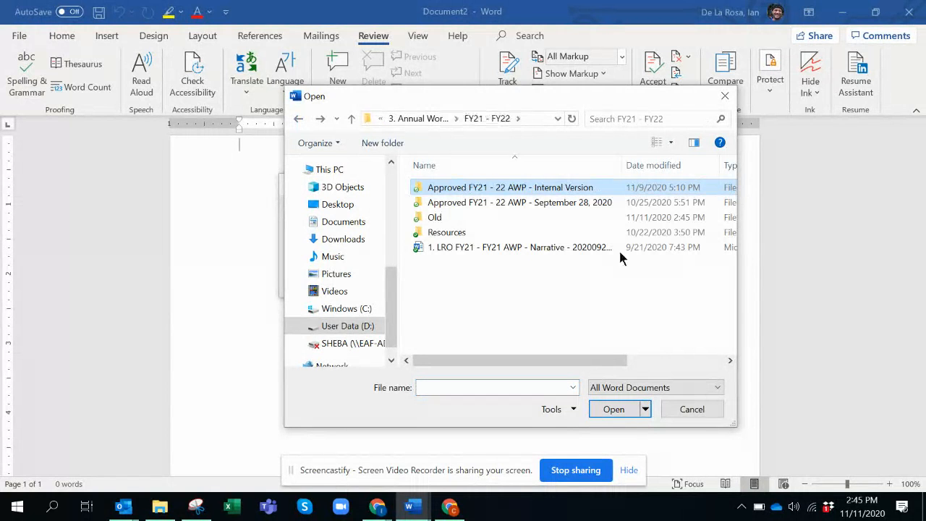
pyautogui.doubleClick(579, 206)
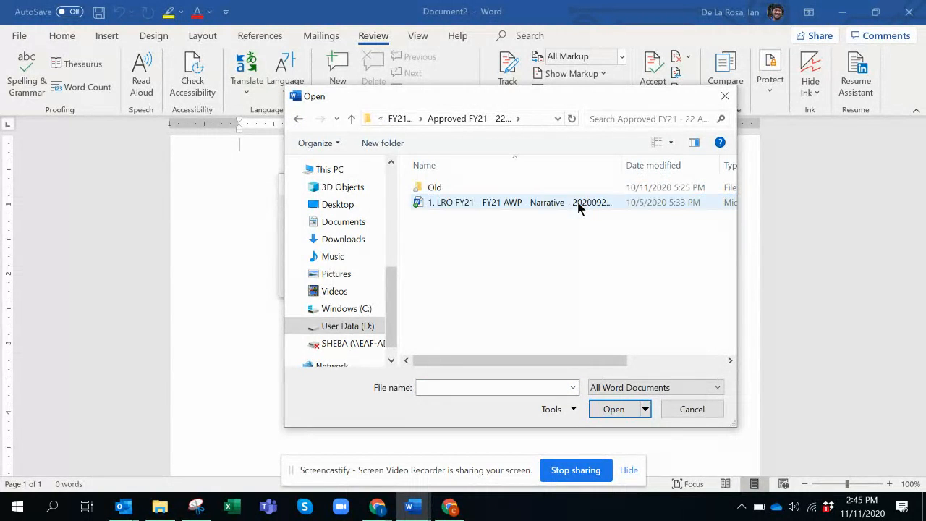
pyautogui.click(579, 205)
pyautogui.click(612, 410)
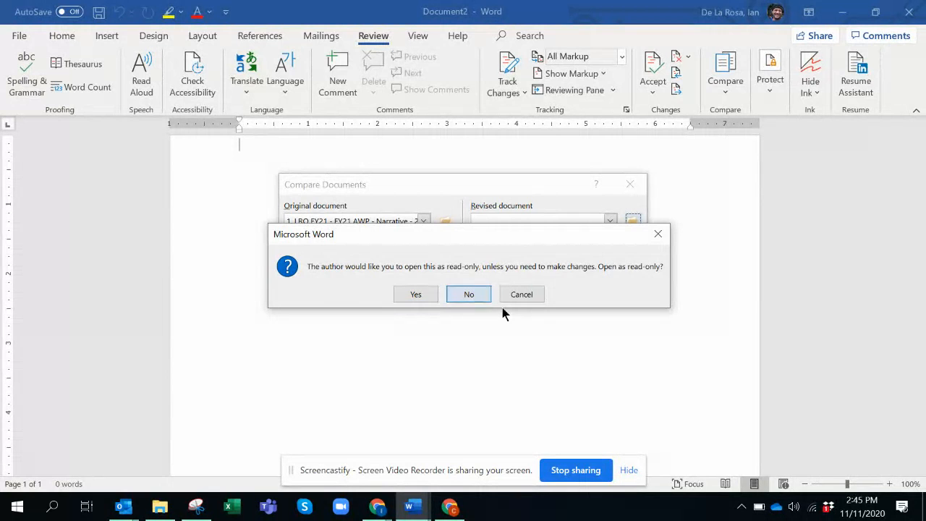
pyautogui.click(484, 294)
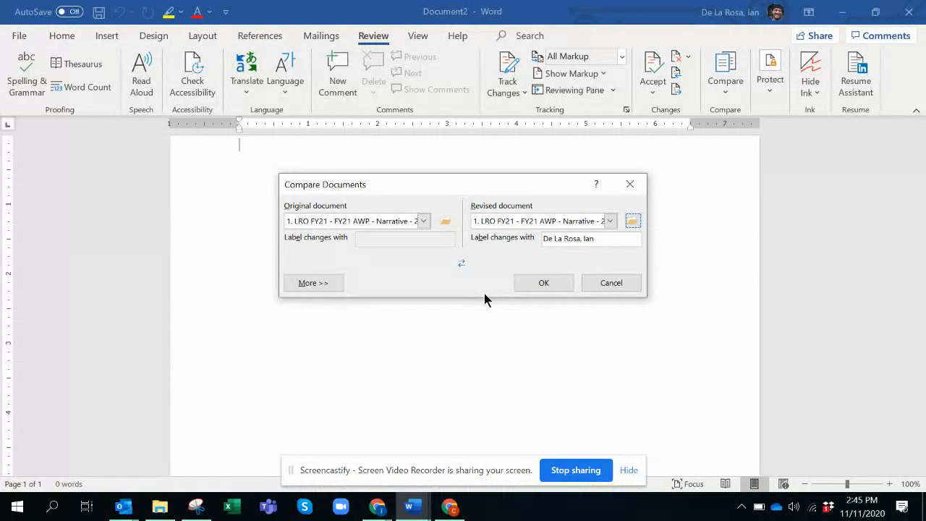
pyautogui.click(552, 281)
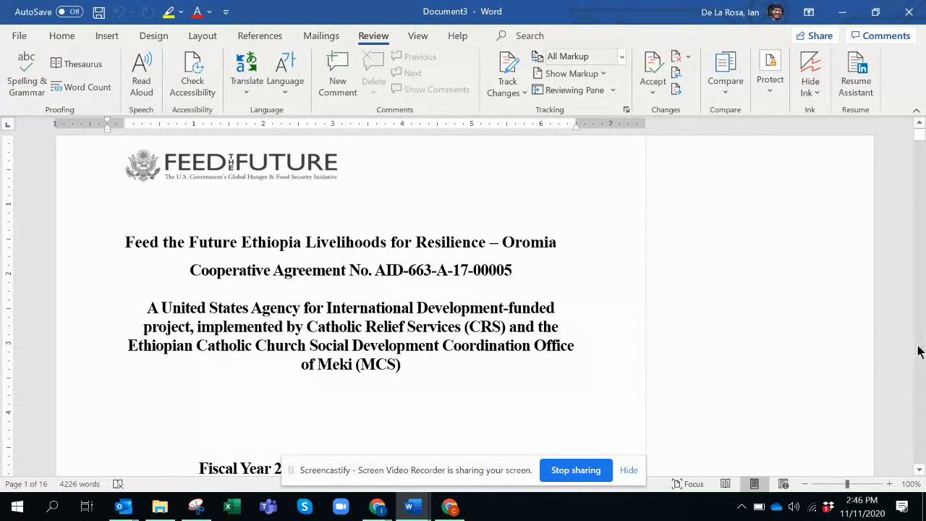
# Scroll through the comparison result to review the tracked changes, then close it without saving.
pyautogui.scroll(-8, 924, 353)
pyautogui.scroll(-20, 924, 352)
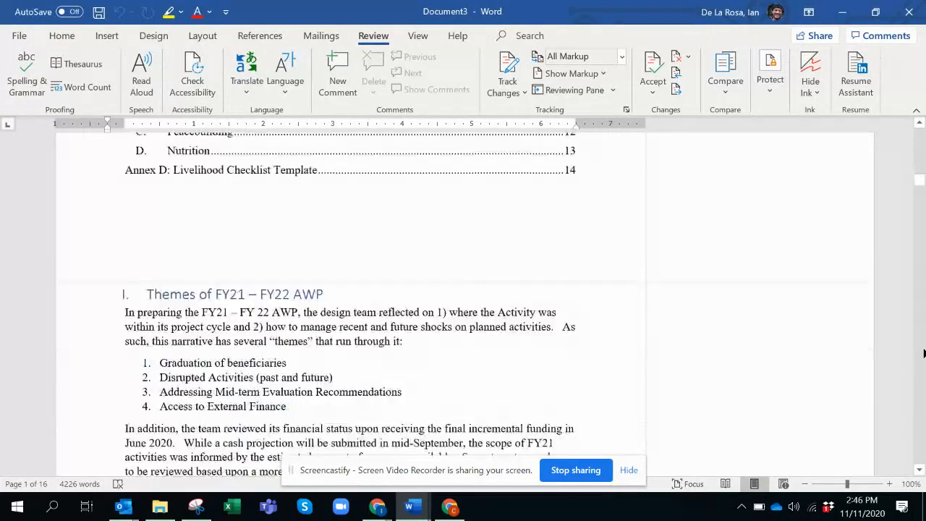
pyautogui.scroll(-1, 924, 353)
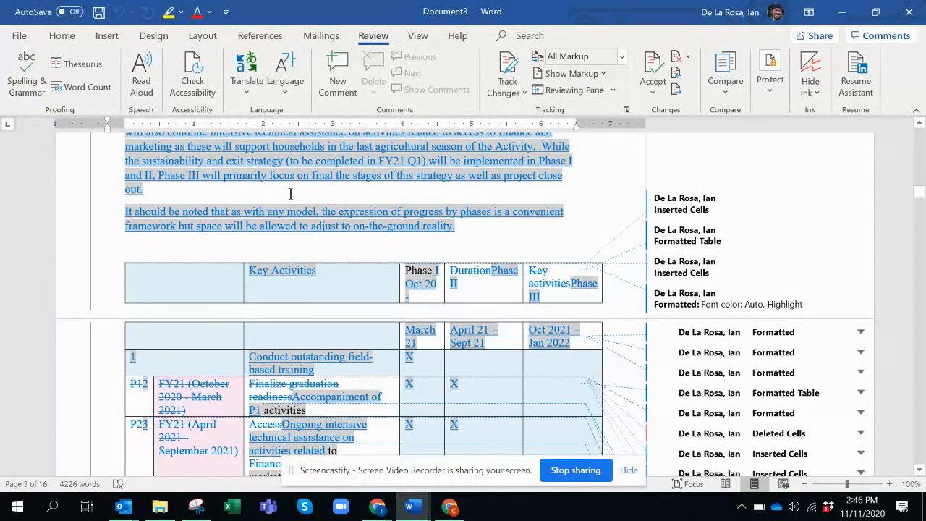
pyautogui.scroll(-20, 924, 427)
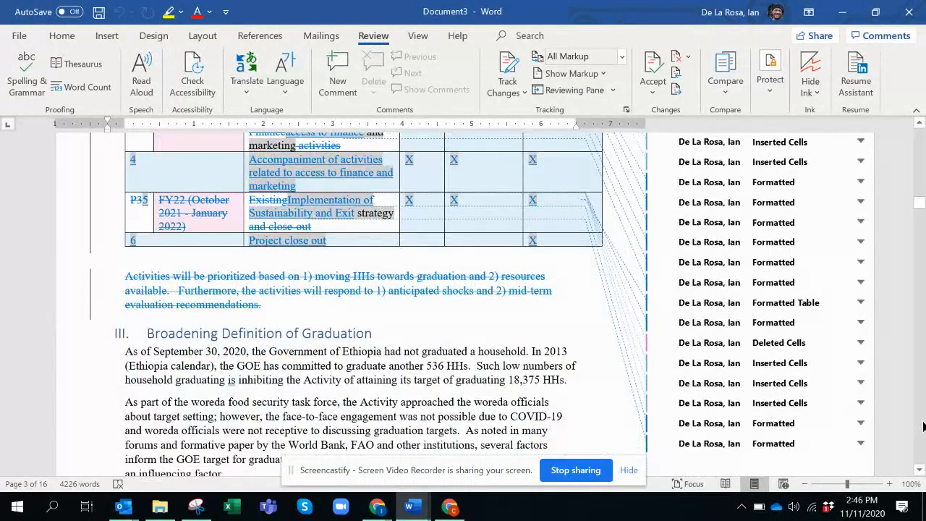
pyautogui.scroll(-20, 924, 427)
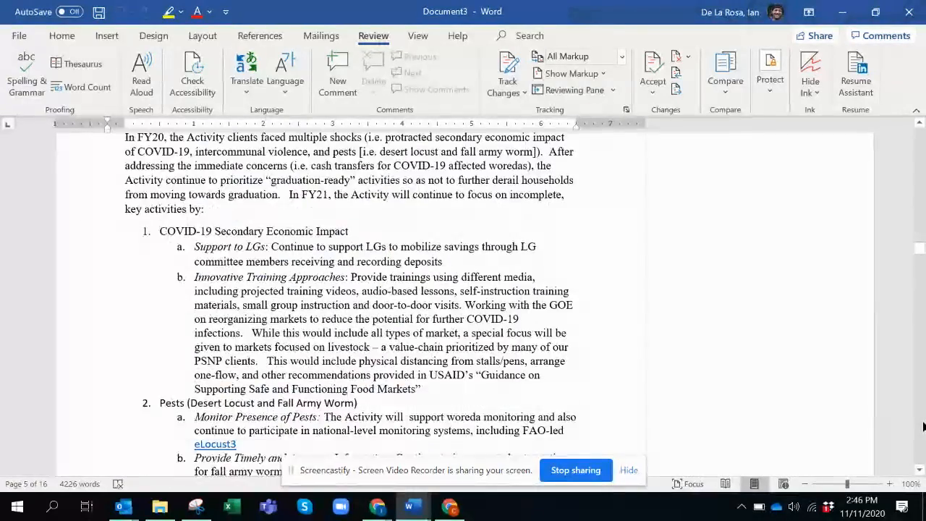
pyautogui.scroll(-1, 924, 427)
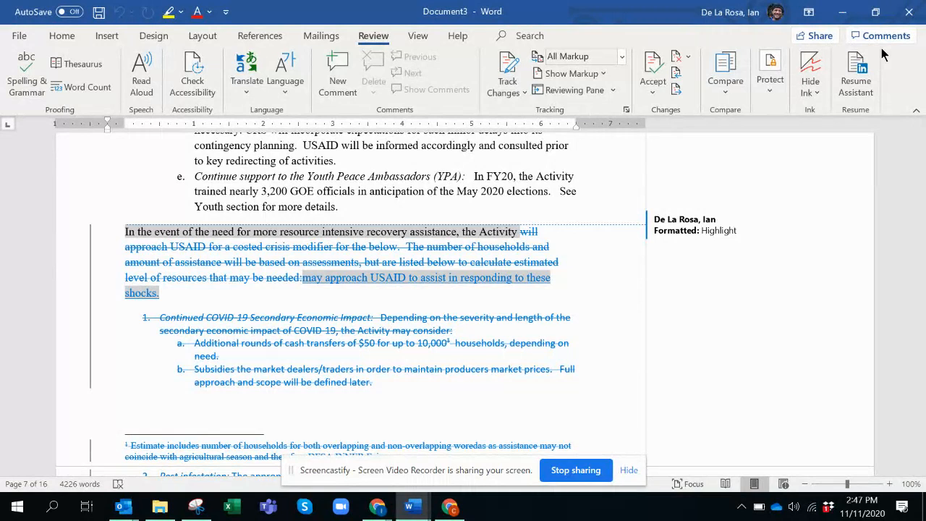
pyautogui.click(909, 11)
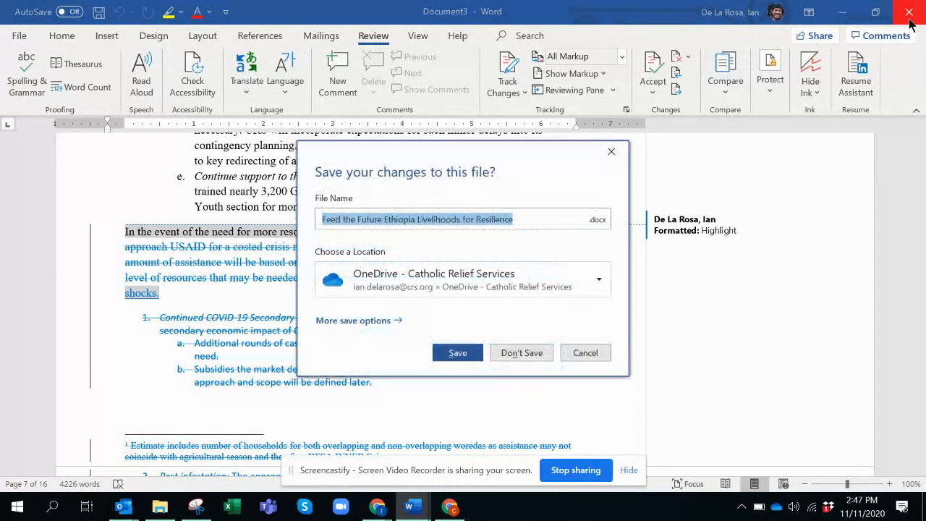
pyautogui.click(522, 353)
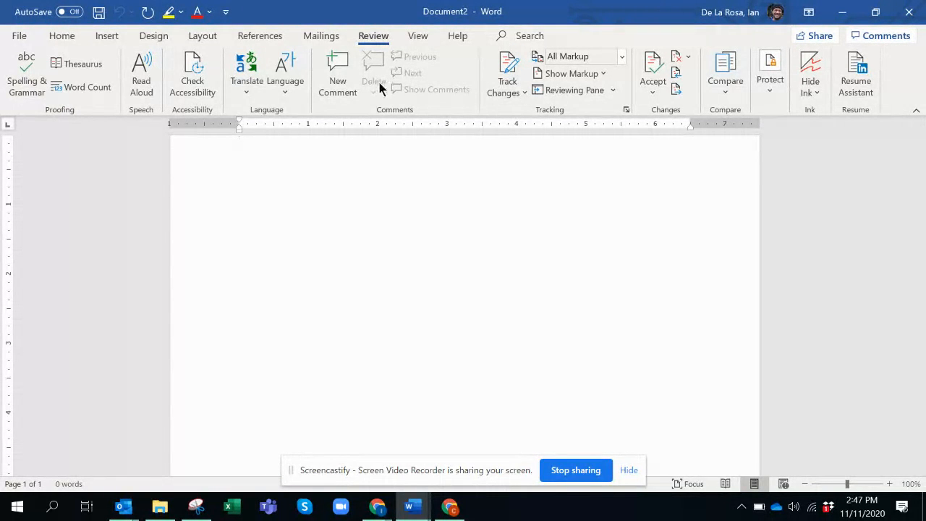
# Start Combine Documents and choose '1. LRO FY21 - FY21 AWP - Narrative - 20200916' from FY21 - FY22 > Old as the original document.
pyautogui.click(734, 91)
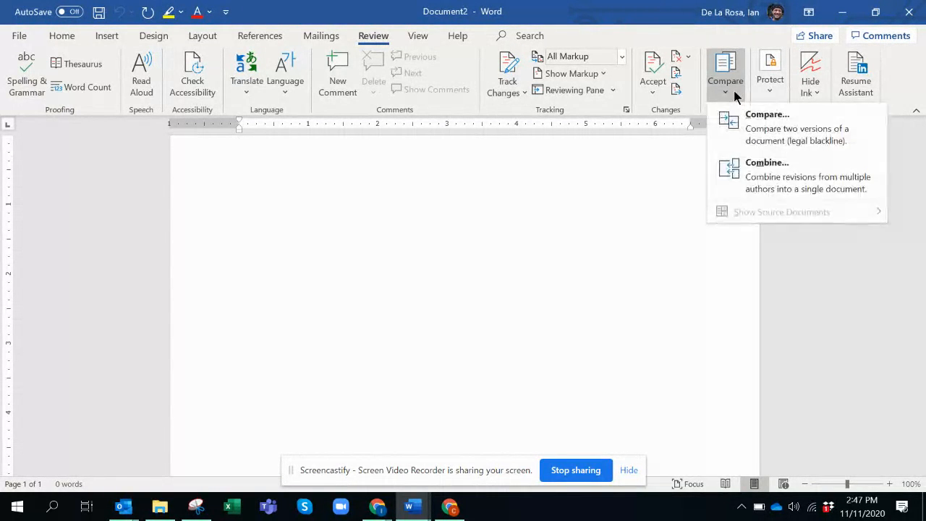
pyautogui.click(775, 177)
pyautogui.click(445, 222)
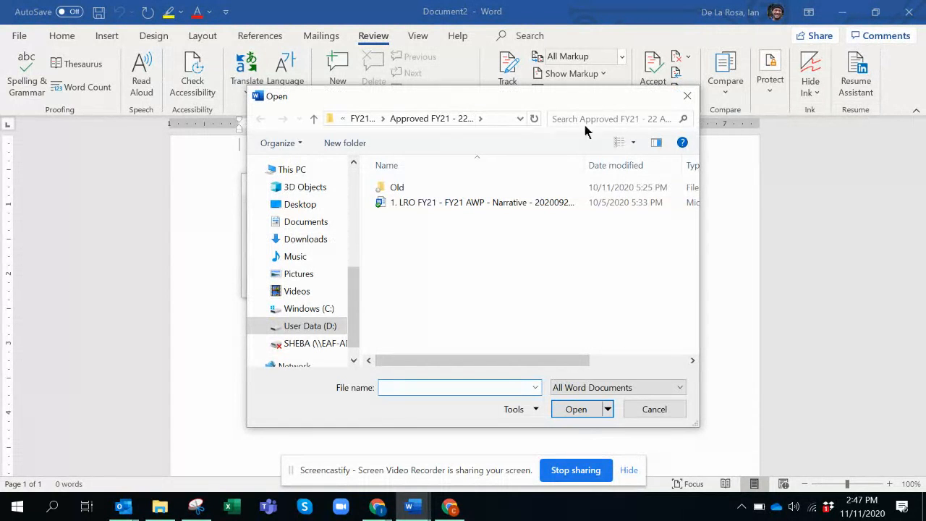
pyautogui.click(314, 119)
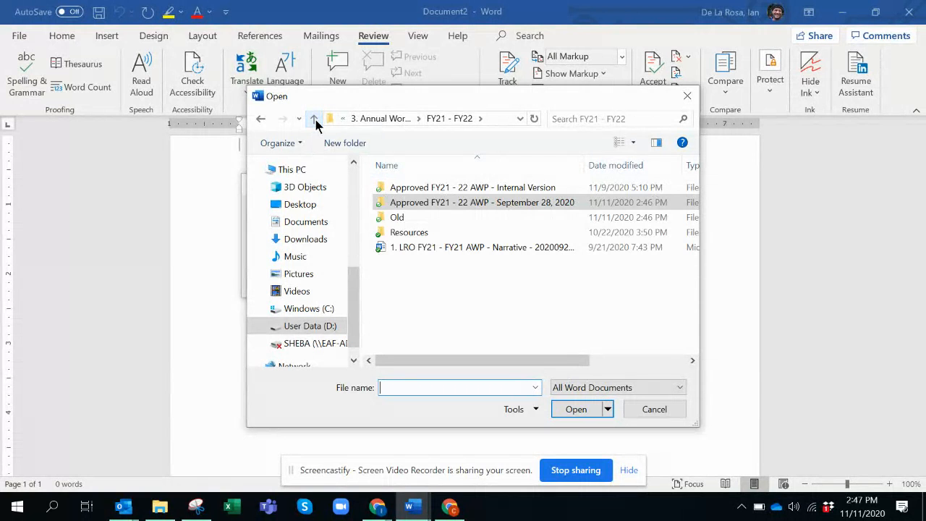
pyautogui.doubleClick(390, 219)
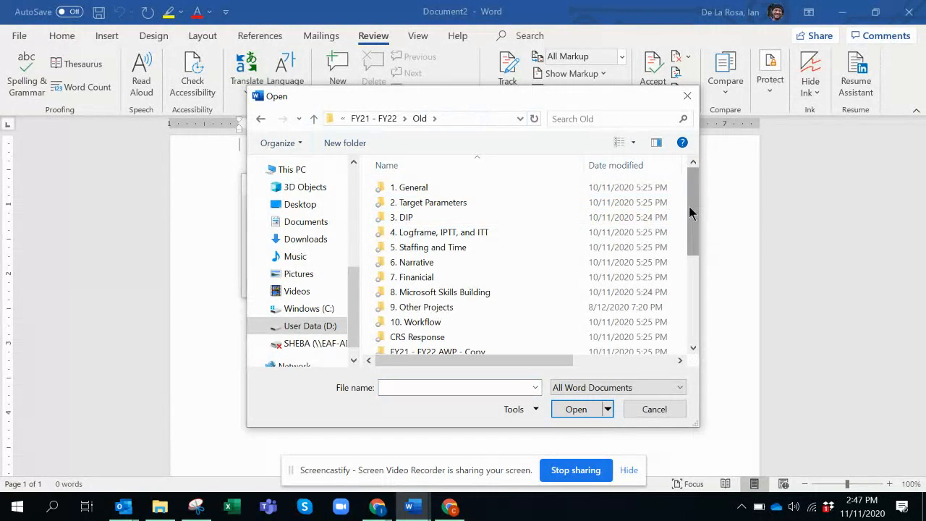
pyautogui.click(697, 309)
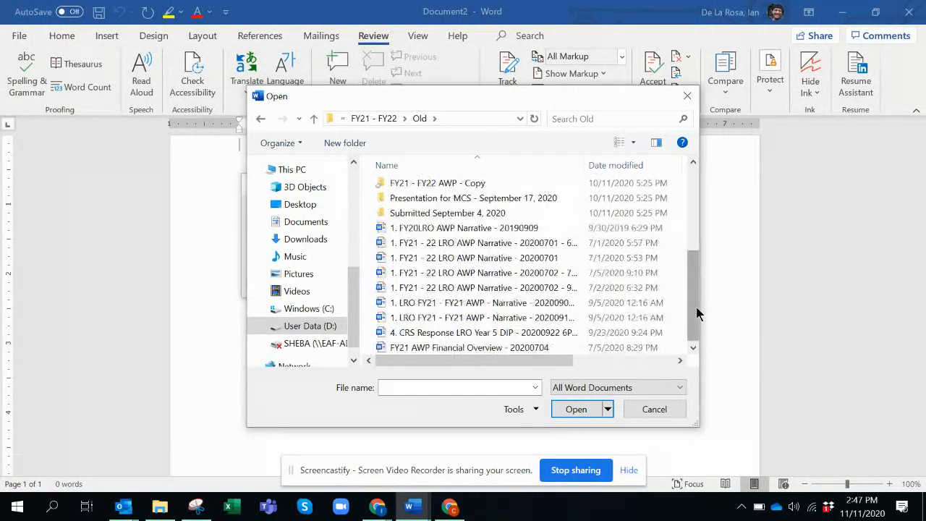
pyautogui.click(489, 318)
pyautogui.click(574, 408)
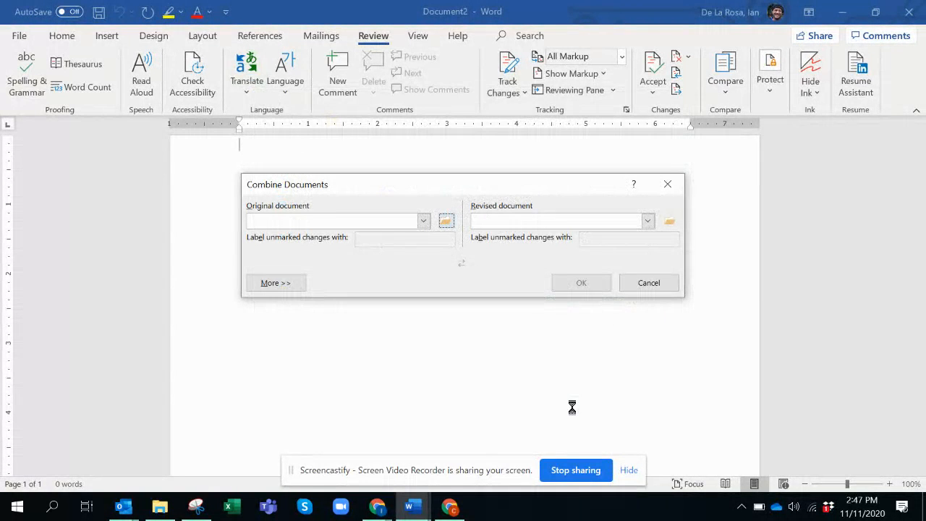
# Choose the narrative file in 'Approved FY21 - 22 AWP - September 28, 2020' as revised document, declining read-only, and run the combine.
pyautogui.click(670, 223)
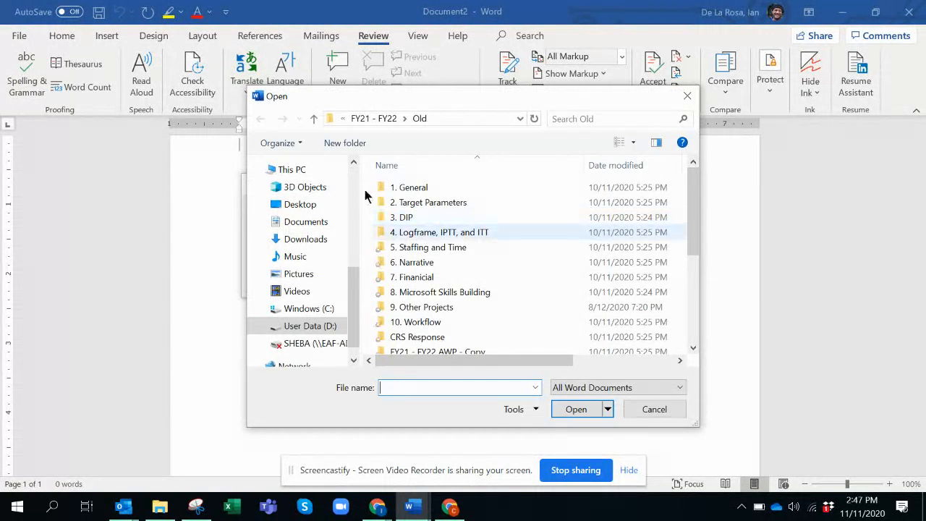
pyautogui.rightClick(314, 119)
pyautogui.click(315, 119)
pyautogui.click(314, 119)
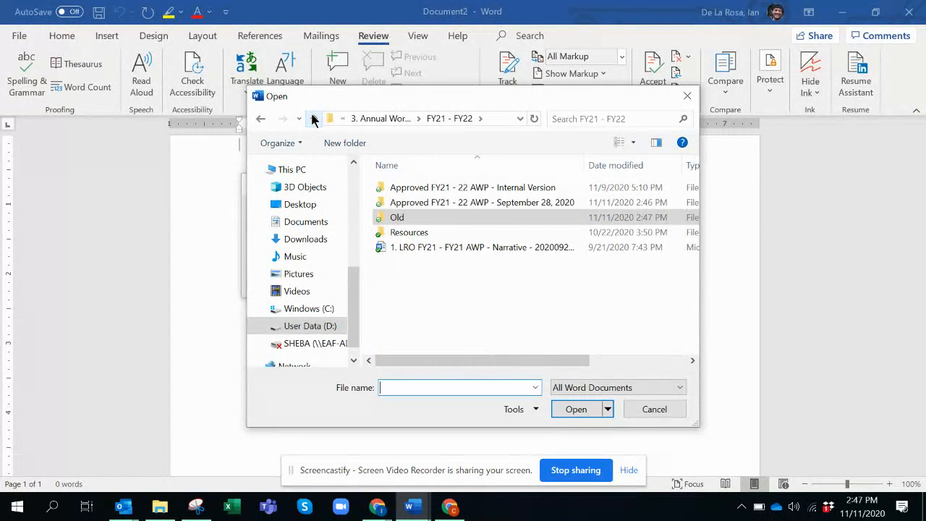
pyautogui.doubleClick(497, 202)
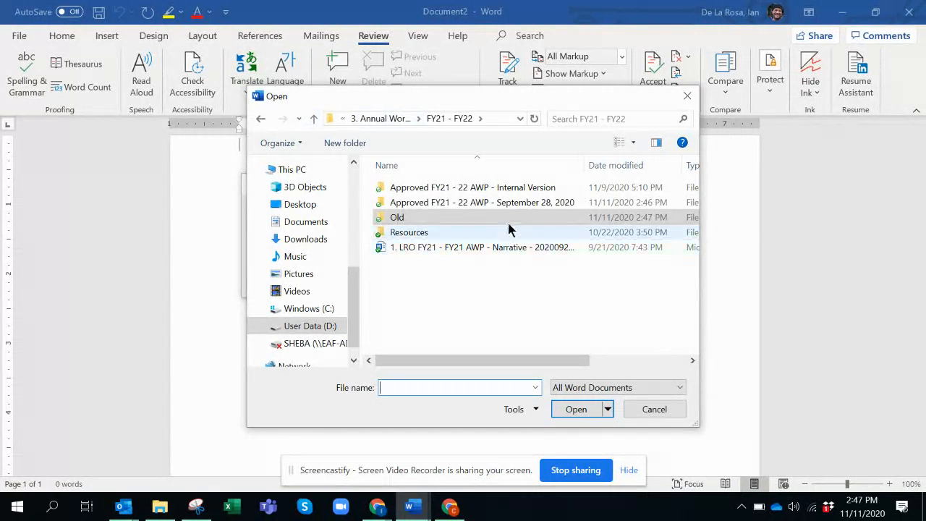
pyautogui.doubleClick(496, 205)
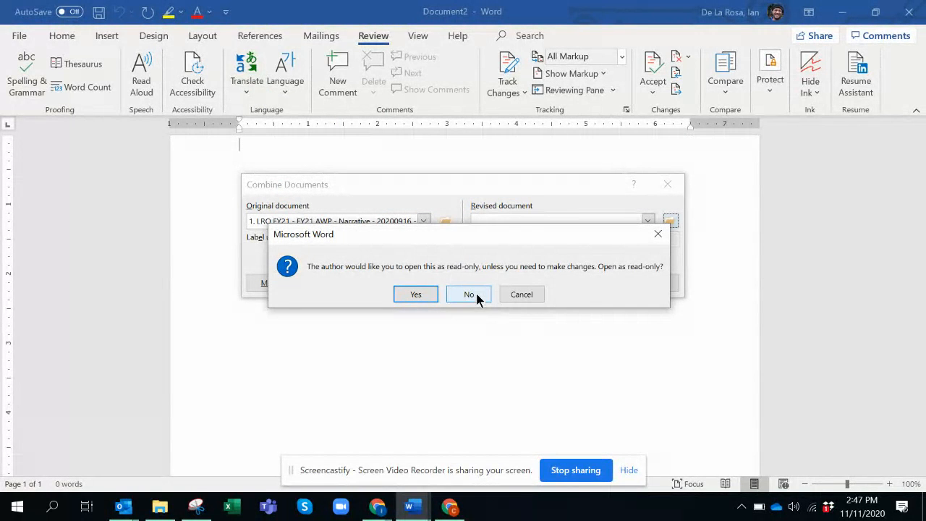
pyautogui.click(476, 295)
pyautogui.click(588, 287)
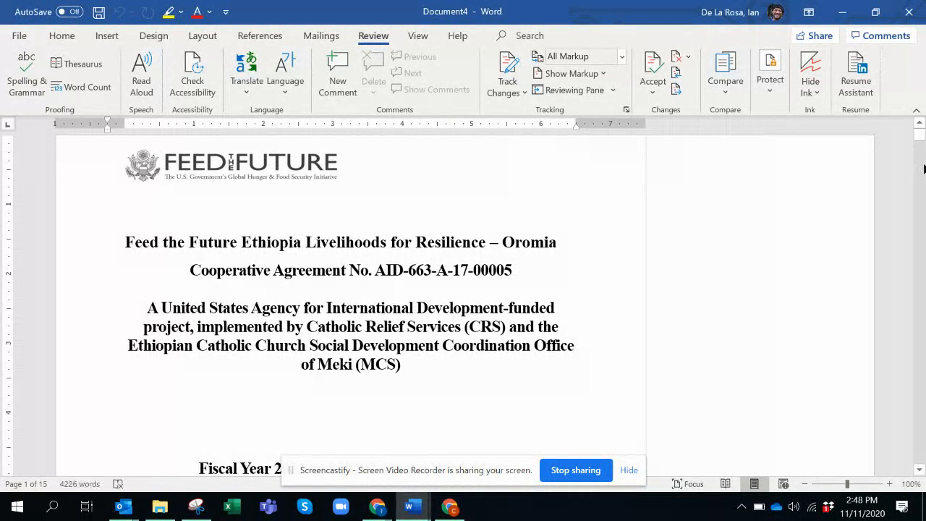
# Scroll through the combined document to examine the merged revisions.
pyautogui.click(923, 169)
pyautogui.rightClick(923, 169)
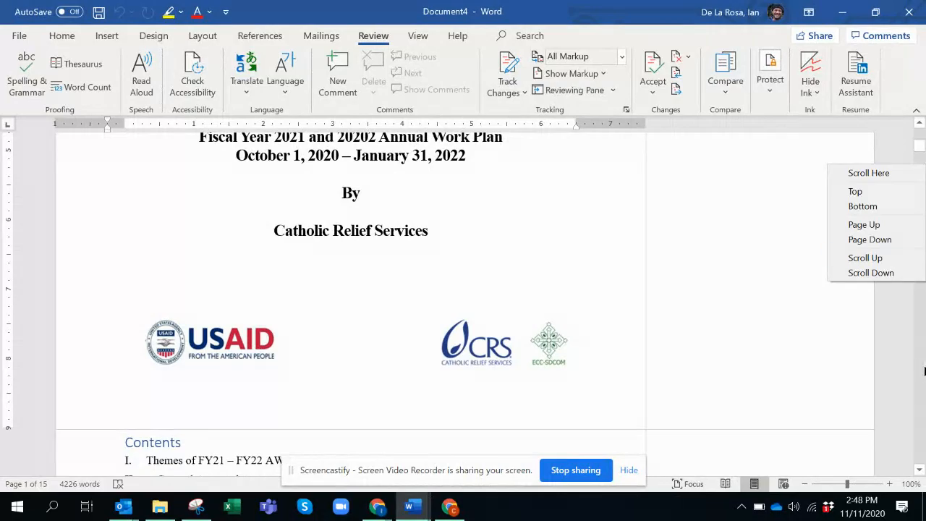
pyautogui.click(921, 371)
pyautogui.click(920, 371)
pyautogui.click(919, 371)
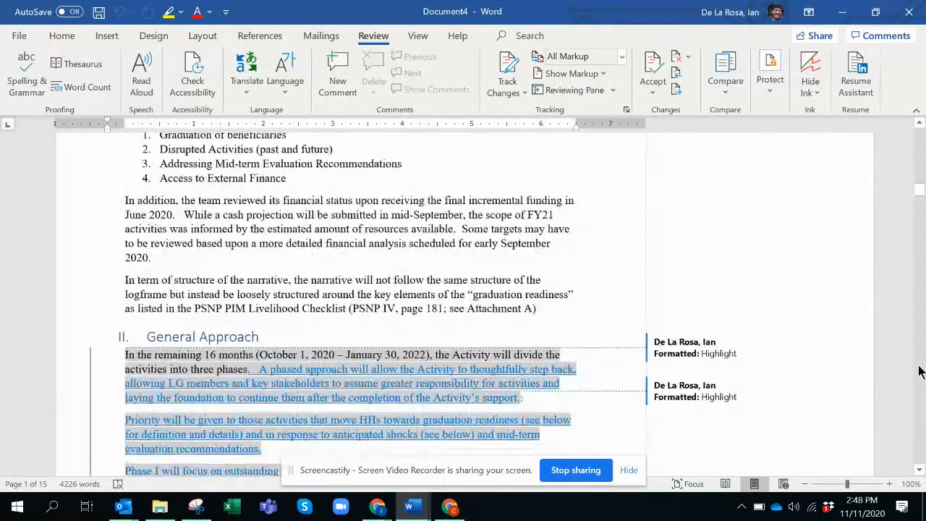
pyautogui.click(919, 372)
pyautogui.click(919, 371)
pyautogui.click(920, 371)
pyautogui.click(920, 371)
pyautogui.click(919, 371)
pyautogui.click(919, 371)
pyautogui.click(920, 371)
pyautogui.click(920, 371)
pyautogui.click(921, 371)
pyautogui.click(919, 372)
pyautogui.click(919, 371)
pyautogui.click(919, 371)
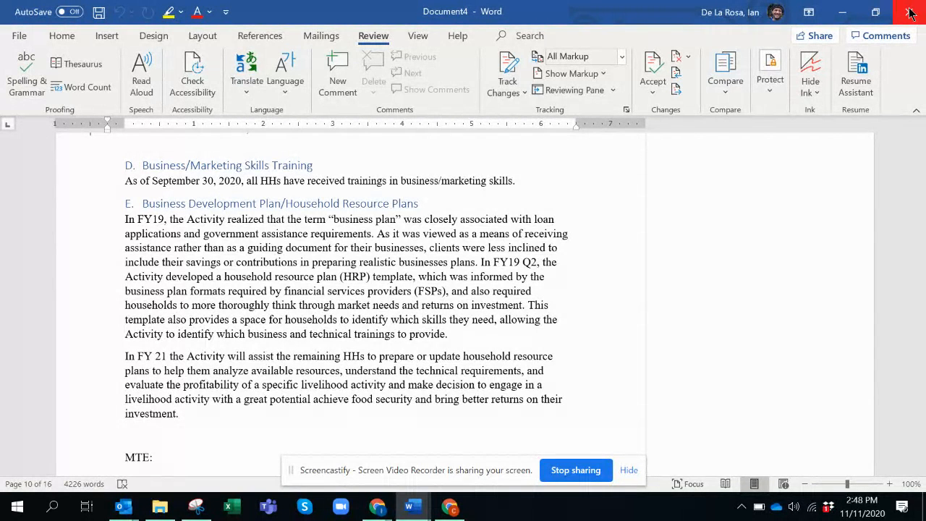
pyautogui.click(450, 510)
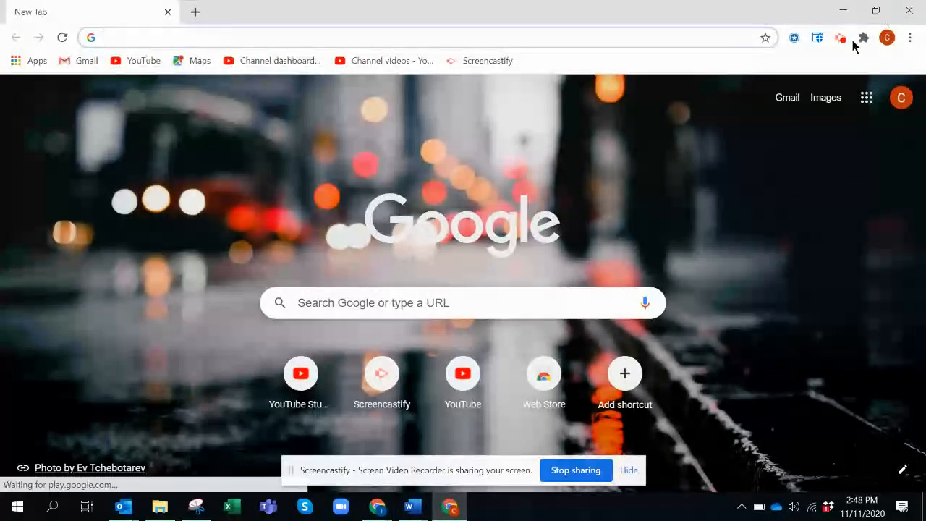
pyautogui.click(841, 40)
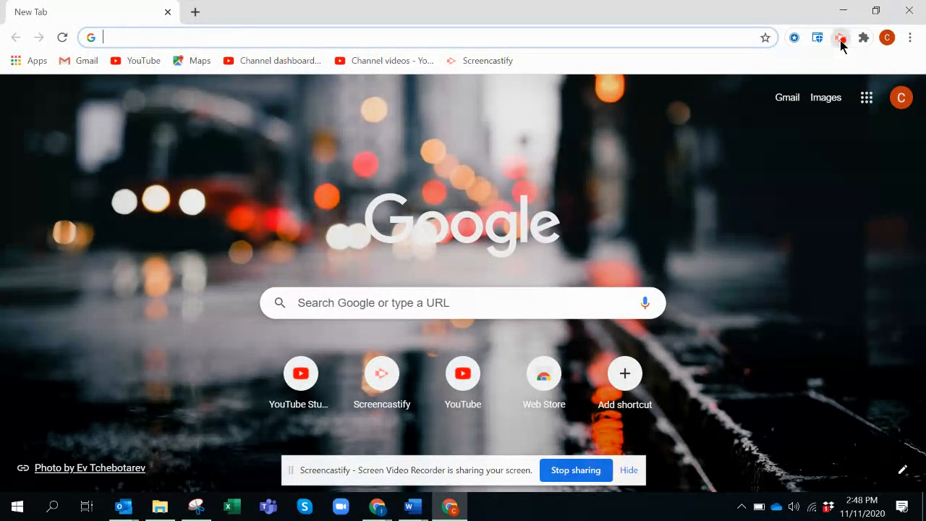